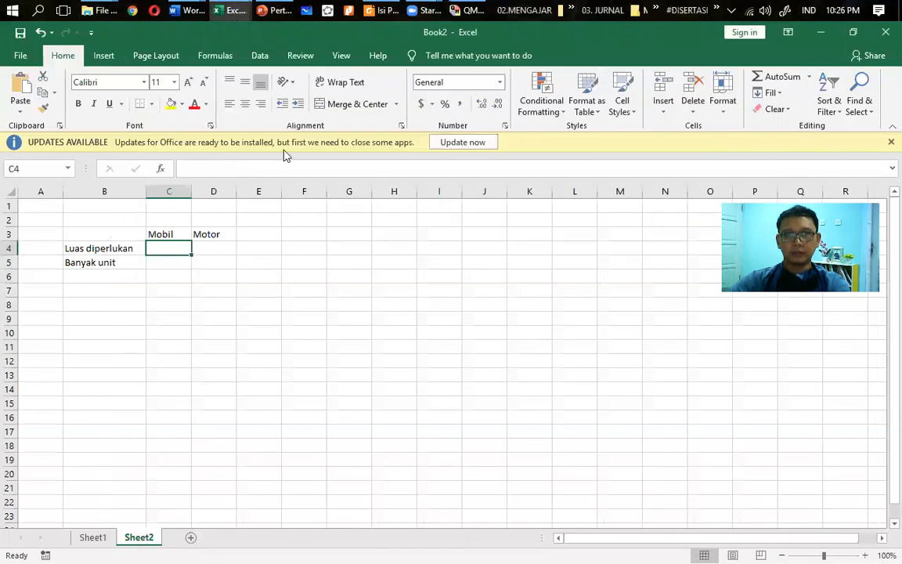
Check the required areas on the PowerPoint slide, and fill the Excel row Luas diperlukan with 10 for Mobil and 2 for Motor.
{"action": "left_click", "coordinate": [276, 10]}
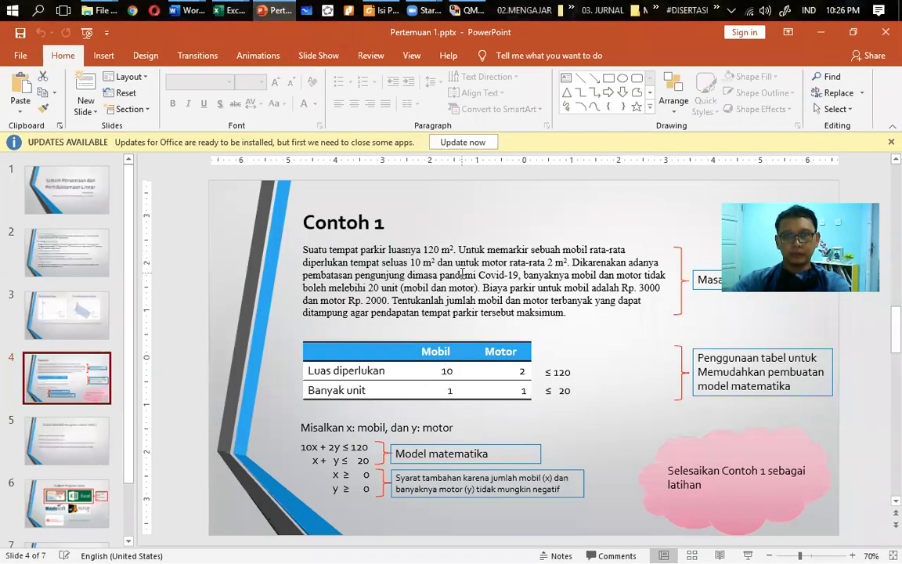
{"action": "key", "text": "alt+Tab"}
{"action": "type", "text": "10"}
{"action": "key", "text": "Tab"}
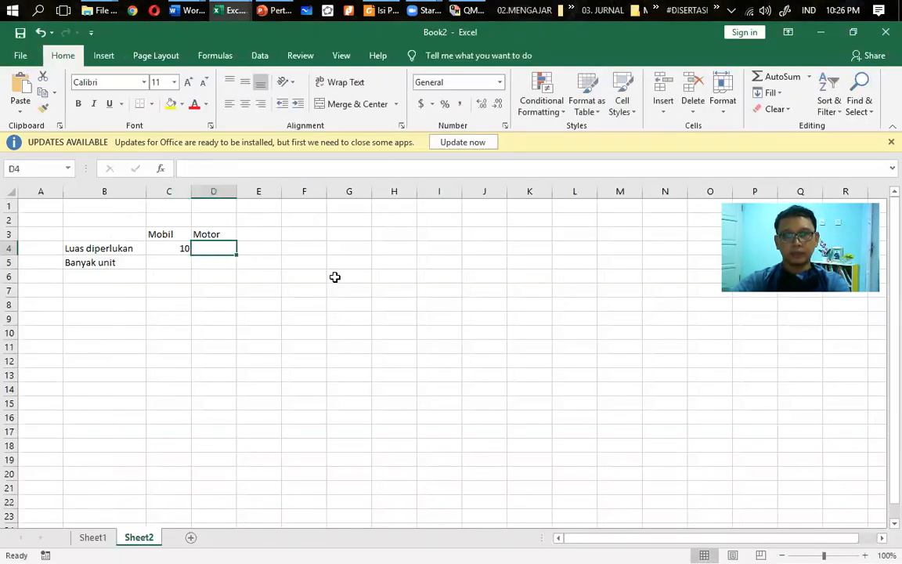
{"action": "type", "text": "2"}
{"action": "key", "text": "Return"}
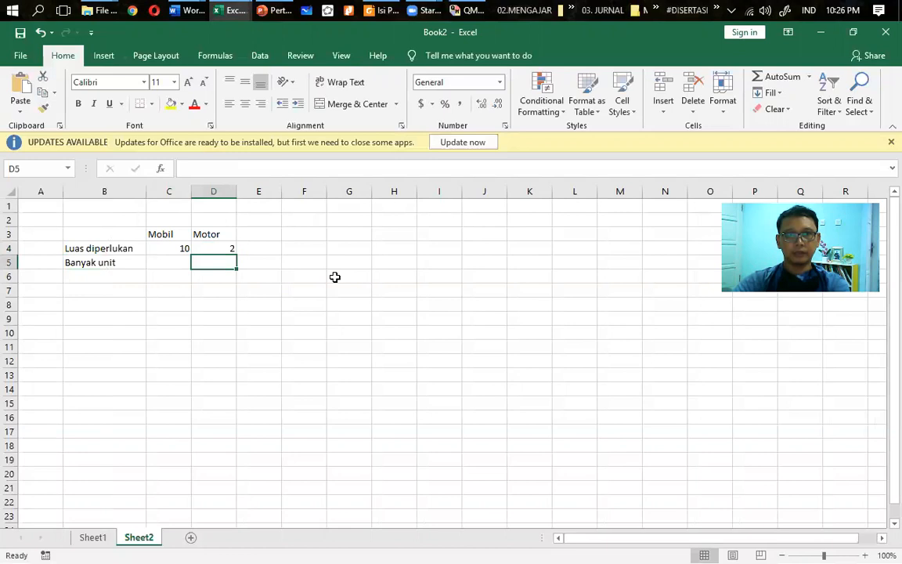
Check the unit constraint on the PowerPoint slide, and fill the Excel row Banyak unit with 1 for Mobil and 1 for Motor.
{"action": "key", "text": "Left"}
{"action": "key", "text": "alt+Tab"}
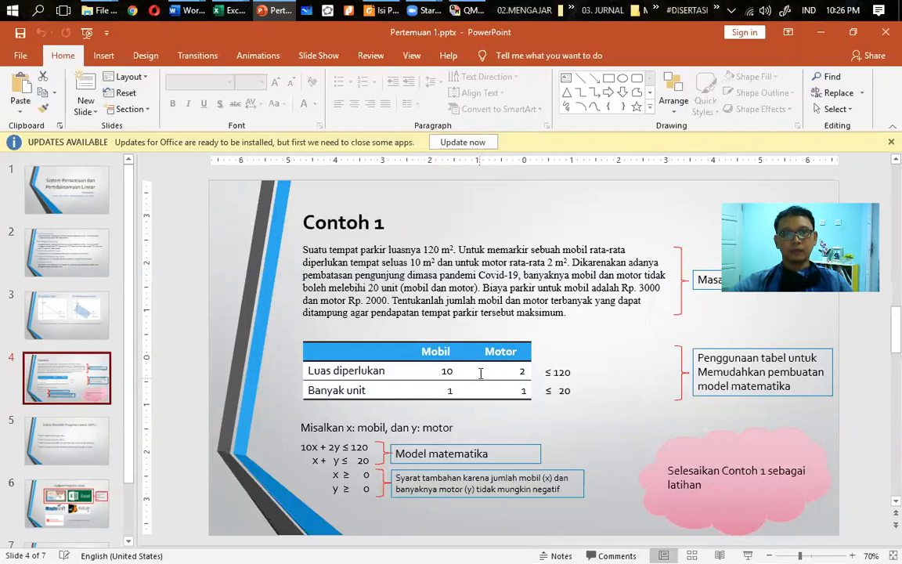
{"action": "left_click", "coordinate": [315, 460]}
{"action": "left_click_drag", "start_coordinate": [368, 460], "coordinate": [370, 460]}
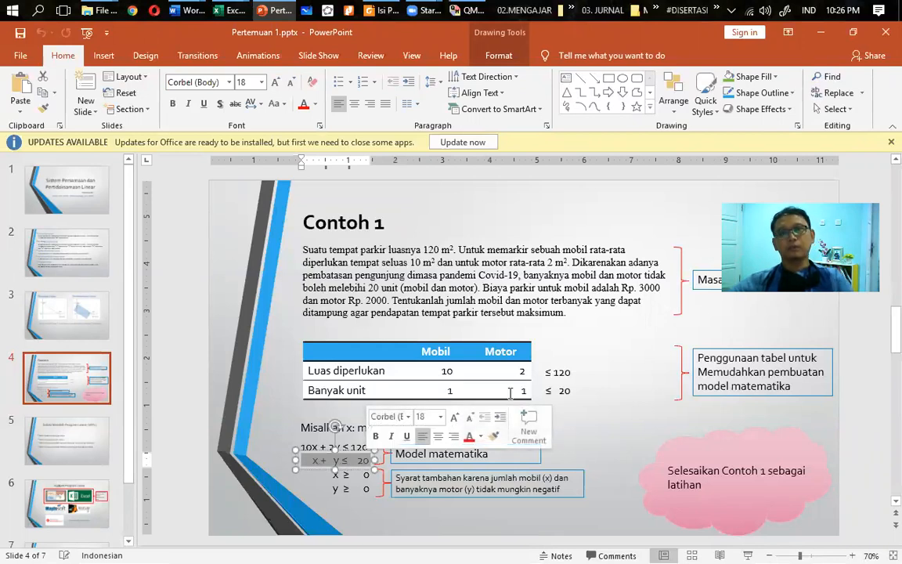
{"action": "left_click", "coordinate": [445, 389]}
{"action": "key", "text": "alt+Tab"}
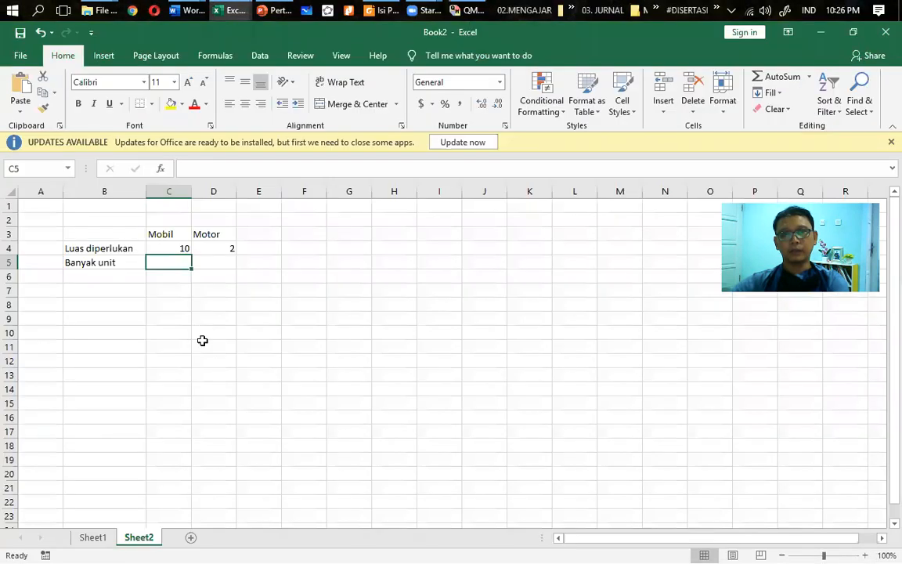
{"action": "type", "text": "1"}
{"action": "key", "text": "Right"}
{"action": "key", "text": "Right"}
{"action": "key", "text": "Left"}
{"action": "type", "text": "1"}
{"action": "key", "text": "Return"}
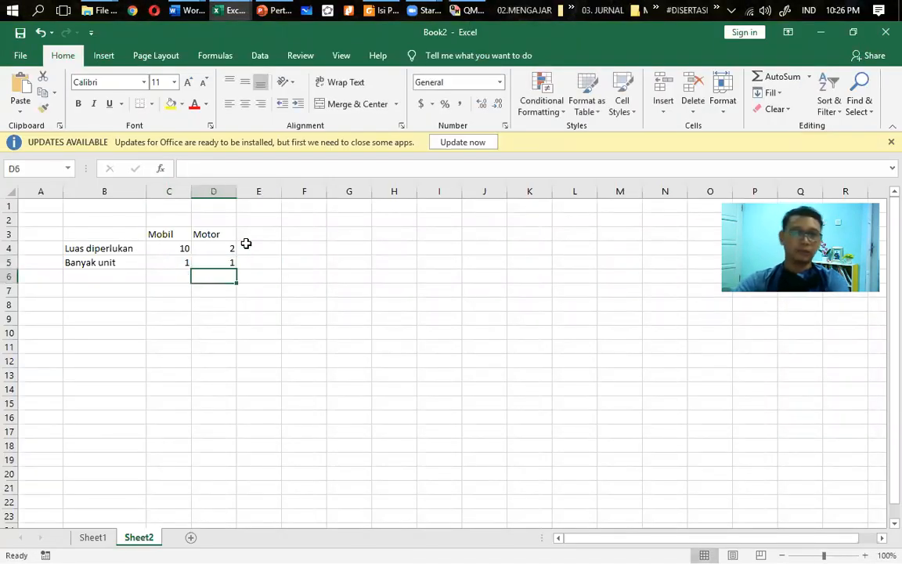
Apply all borders to the constraint table in B3:D5.
{"action": "key", "text": "Up"}
{"action": "key", "text": "shift+Left"}
{"action": "key", "text": "shift+Left"}
{"action": "key", "text": "shift+Left"}
{"action": "key", "text": "shift+Right"}
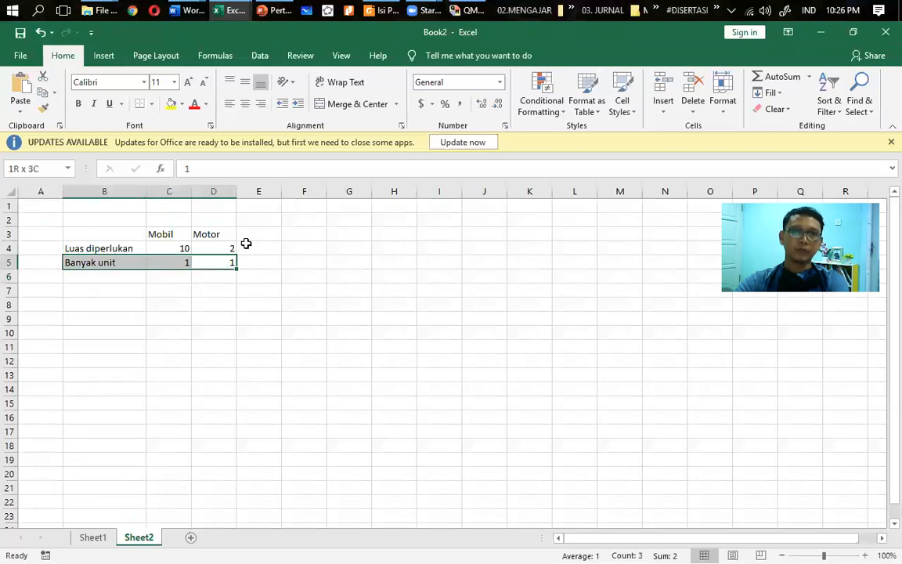
{"action": "key", "text": "shift+Up"}
{"action": "key", "text": "shift+Up"}
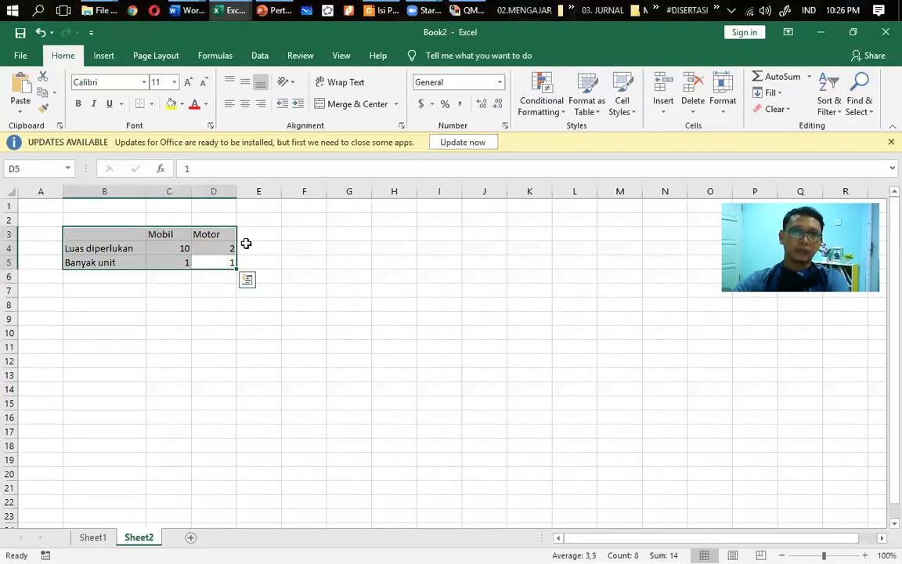
{"action": "left_click", "coordinate": [152, 105]}
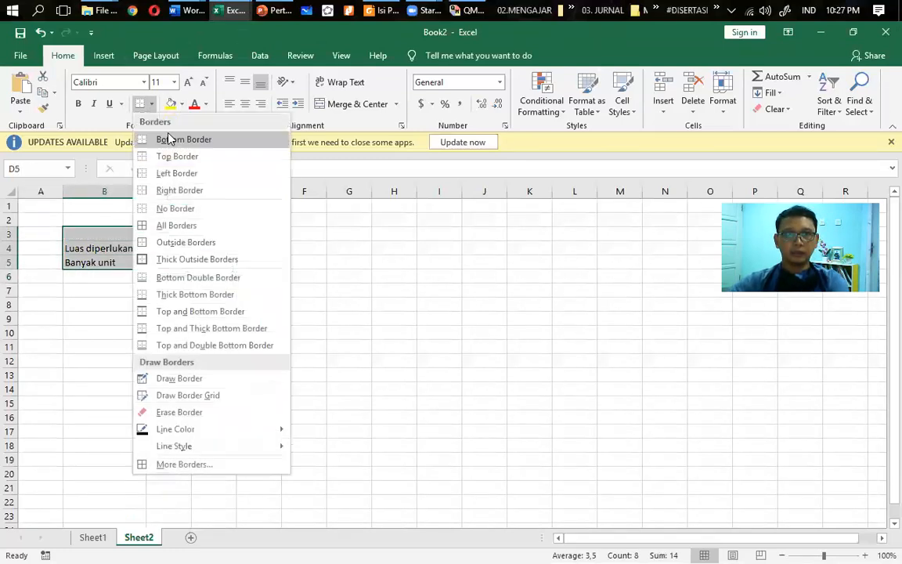
{"action": "left_click", "coordinate": [196, 225]}
{"action": "left_click", "coordinate": [335, 294]}
{"action": "left_click", "coordinate": [171, 303]}
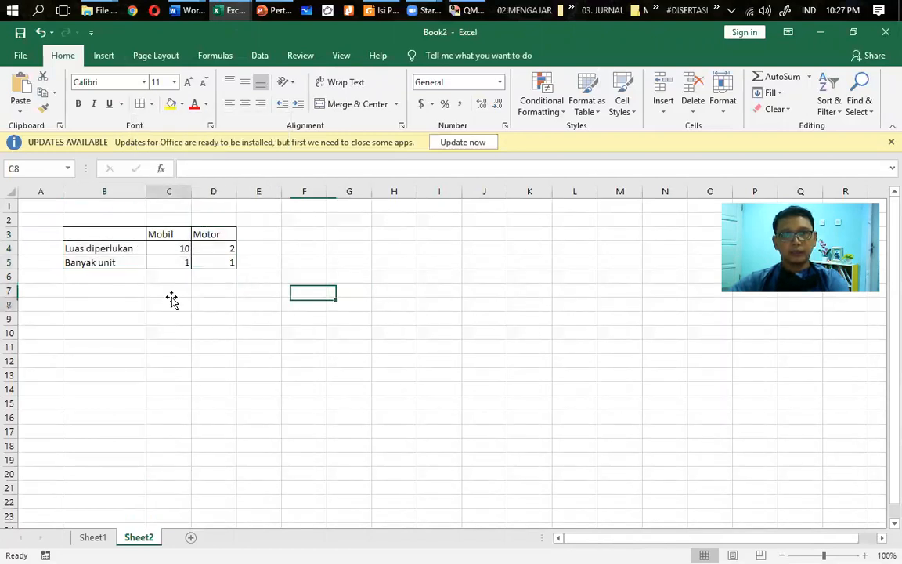
Add a Biaya row in row 7 with the parking fees from the PowerPoint slide: 3000 for Mobil and 2000 for Motor.
{"action": "left_click", "coordinate": [105, 291]}
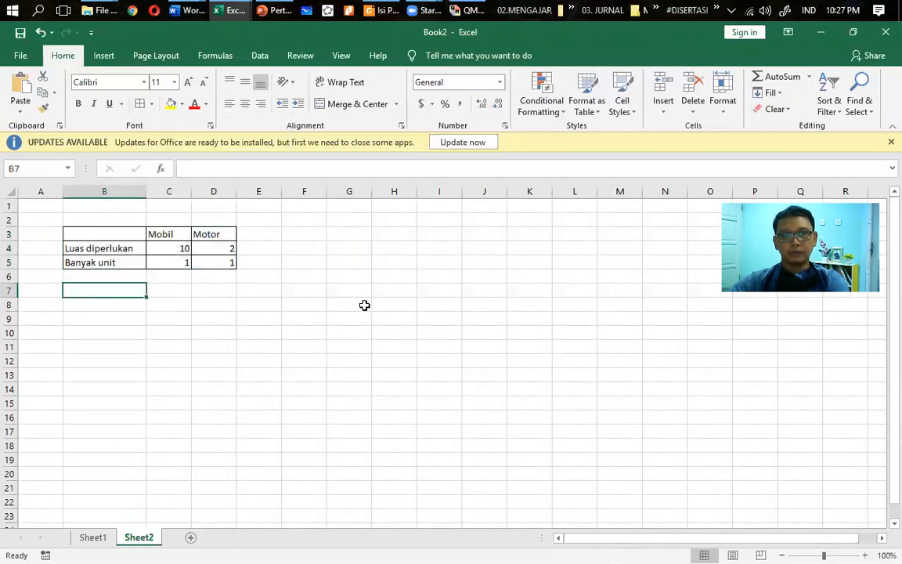
{"action": "type", "text": "Biaya"}
{"action": "key", "text": "Return"}
{"action": "key", "text": "Up"}
{"action": "key", "text": "Right"}
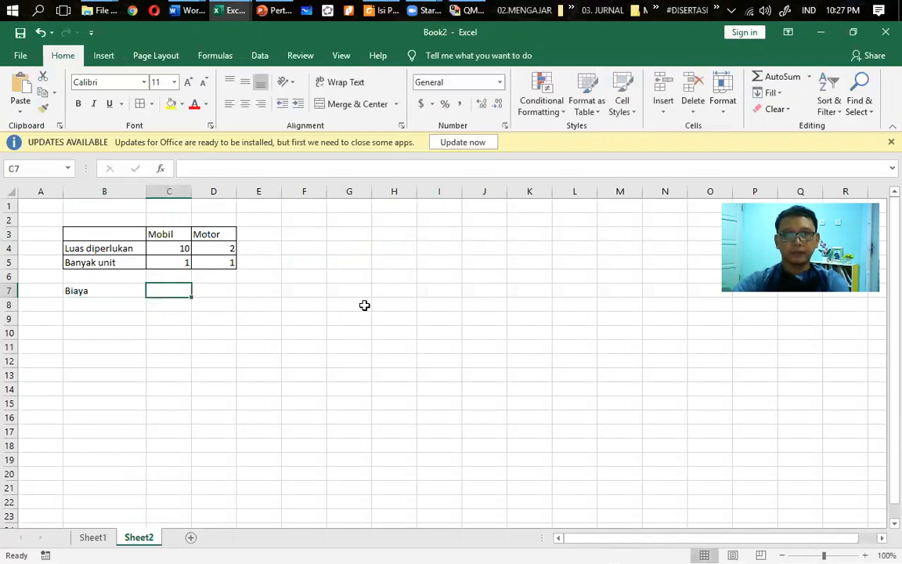
{"action": "key", "text": "alt+Tab"}
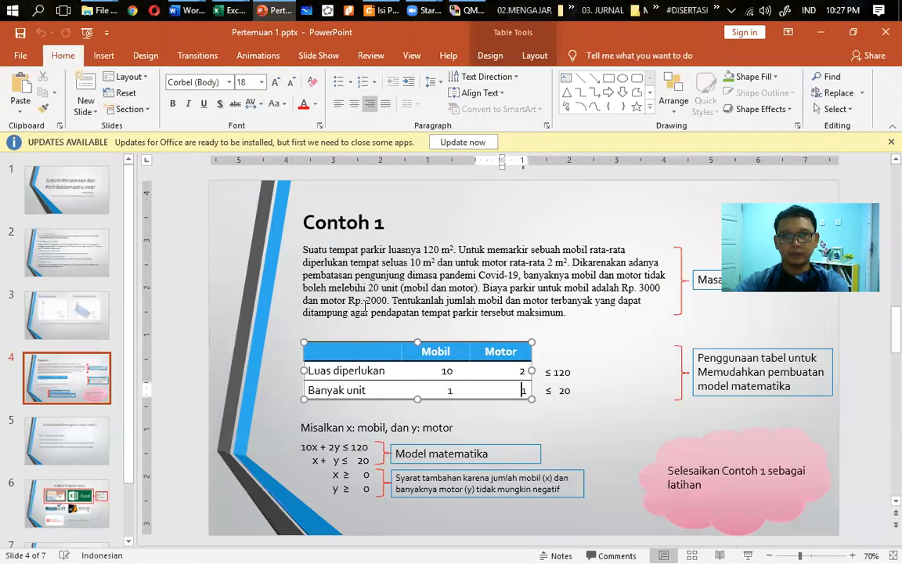
{"action": "key", "text": "alt+Tab"}
{"action": "type", "text": "3000"}
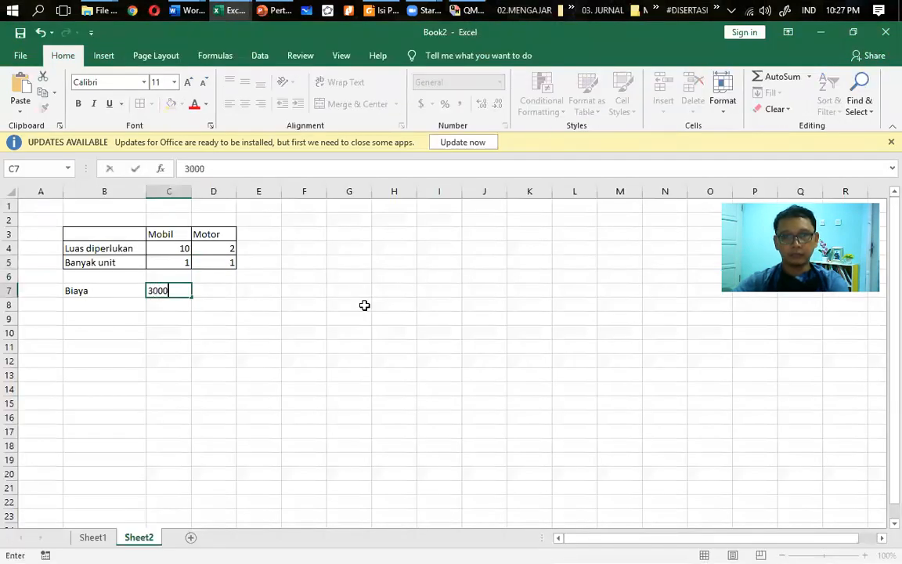
{"action": "key", "text": "Tab"}
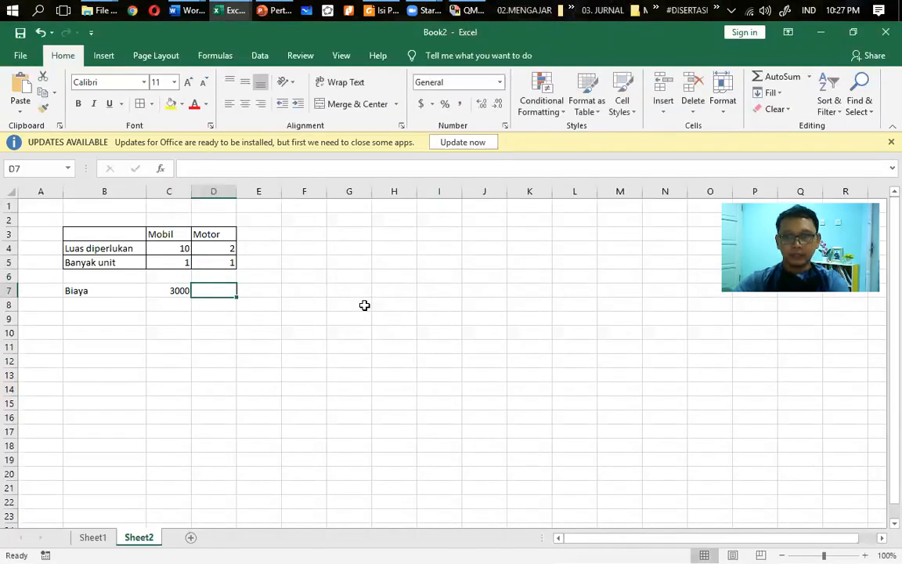
{"action": "type", "text": "2000"}
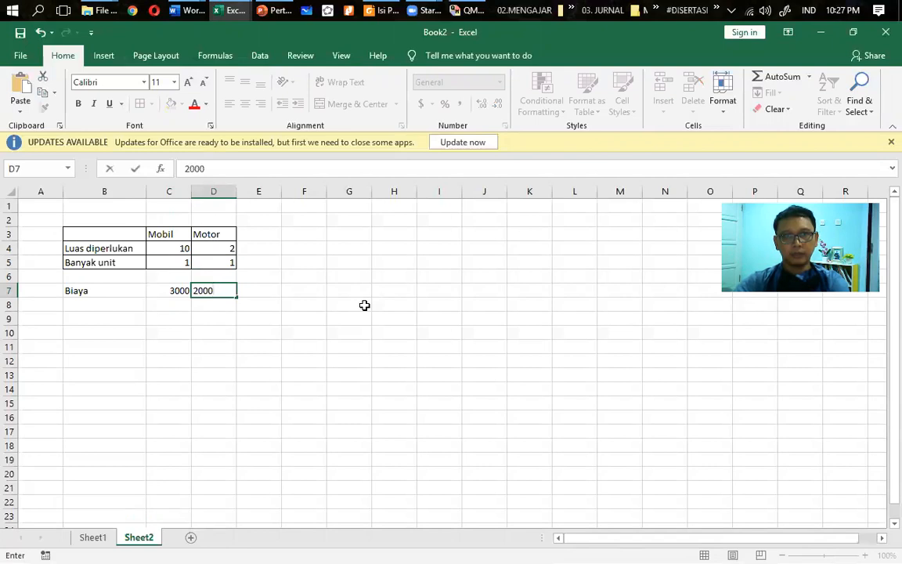
{"action": "key", "text": "Return"}
Add a Solusi row in row 9 with a starting value of 1 for both Mobil and Motor.
{"action": "key", "text": "Left"}
{"action": "key", "text": "Left"}
{"action": "key", "text": "Down"}
{"action": "key", "text": "alt+Tab"}
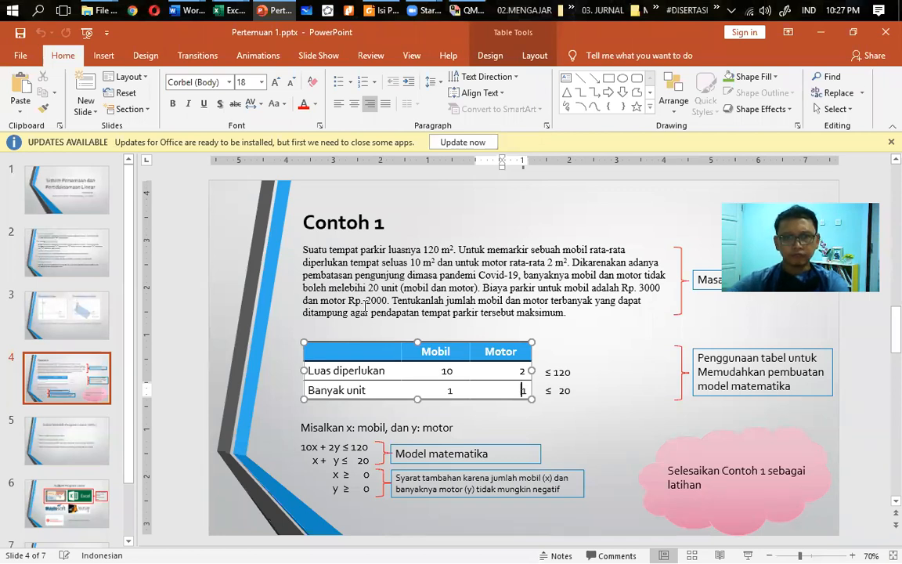
{"action": "key", "text": "alt+Tab"}
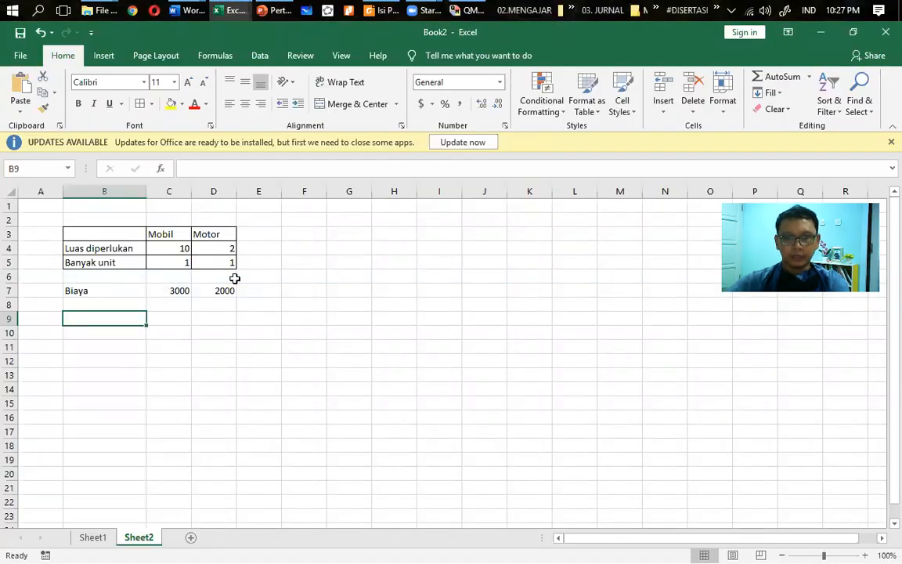
{"action": "type", "text": "Solusi"}
{"action": "key", "text": "Tab"}
{"action": "type", "text": "1"}
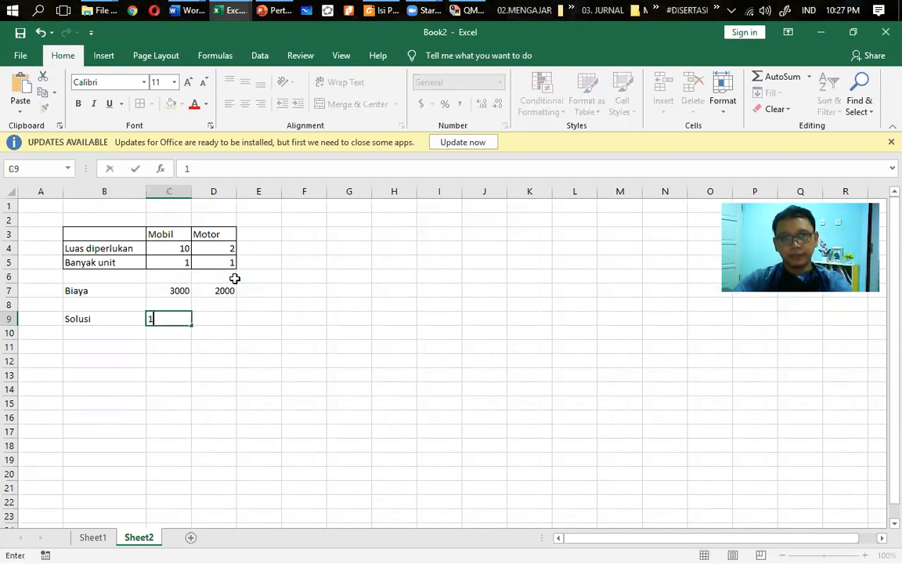
{"action": "key", "text": "Tab"}
{"action": "type", "text": "1"}
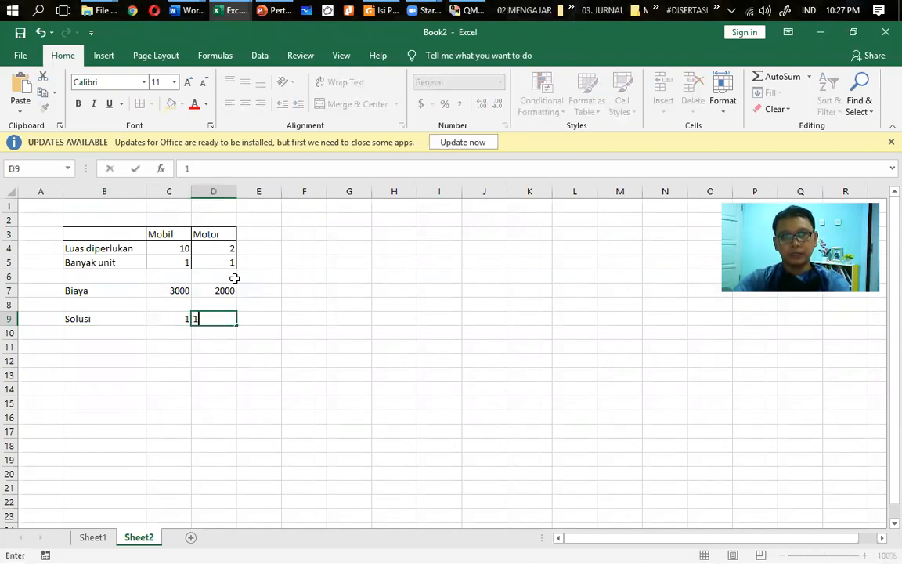
{"action": "key", "text": "Tab"}
{"action": "key", "text": "shift+Tab"}
{"action": "key", "text": "shift+Left"}
{"action": "key", "text": "Right"}
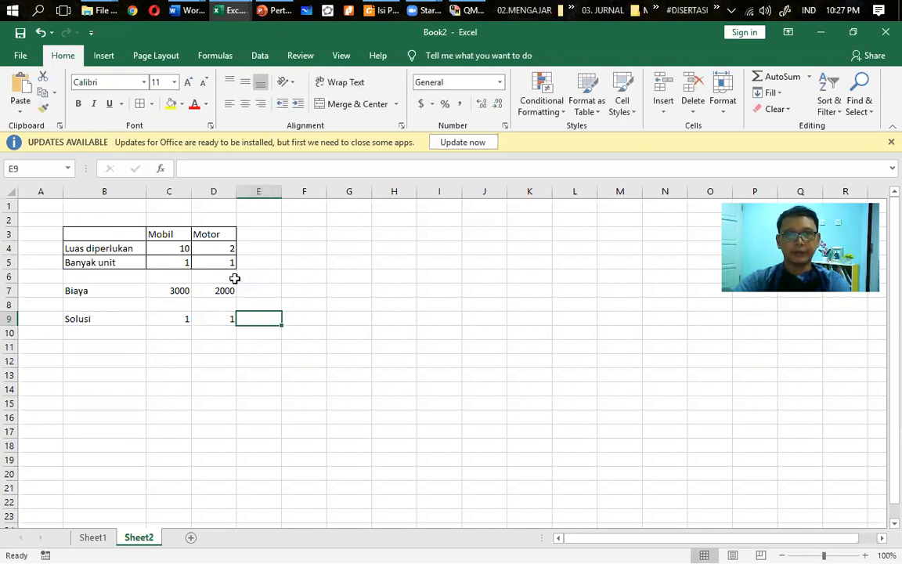
{"action": "key", "text": "Left"}
{"action": "key", "text": "shift+Left"}
{"action": "key", "text": "shift+Left"}
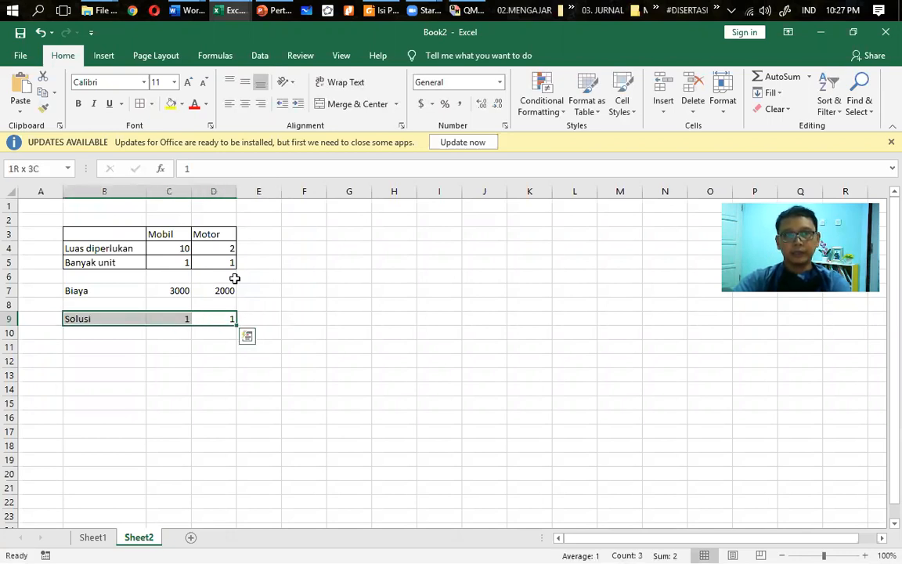
{"action": "key", "text": "shift+Right"}
{"action": "key", "text": "Right"}
{"action": "key", "text": "Left"}
{"action": "key", "text": "shift+Left"}
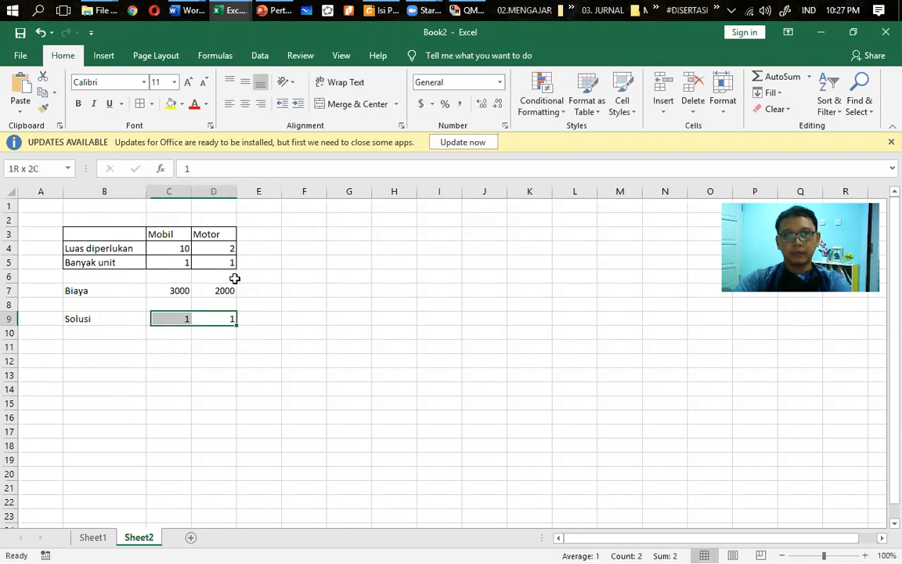
{"action": "key", "text": "Right"}
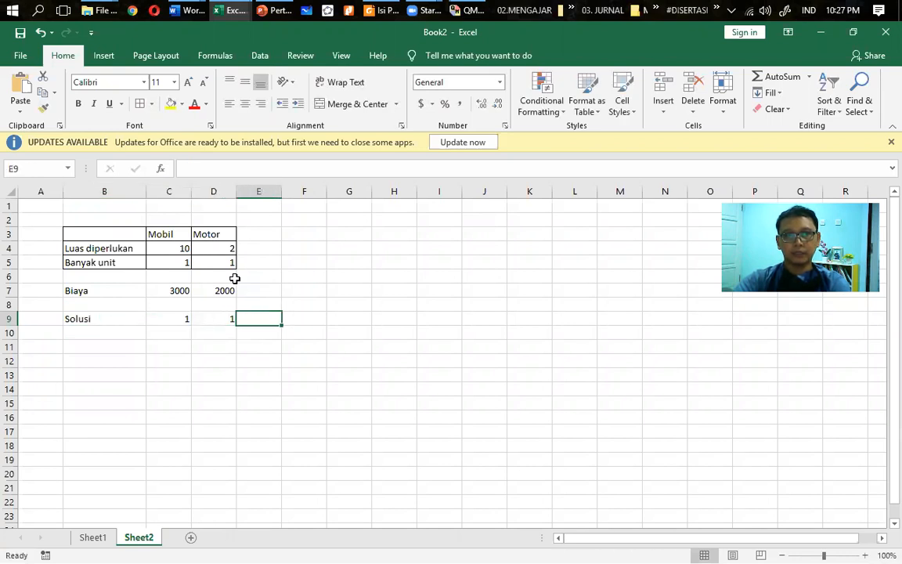
{"action": "key", "text": "alt+Tab"}
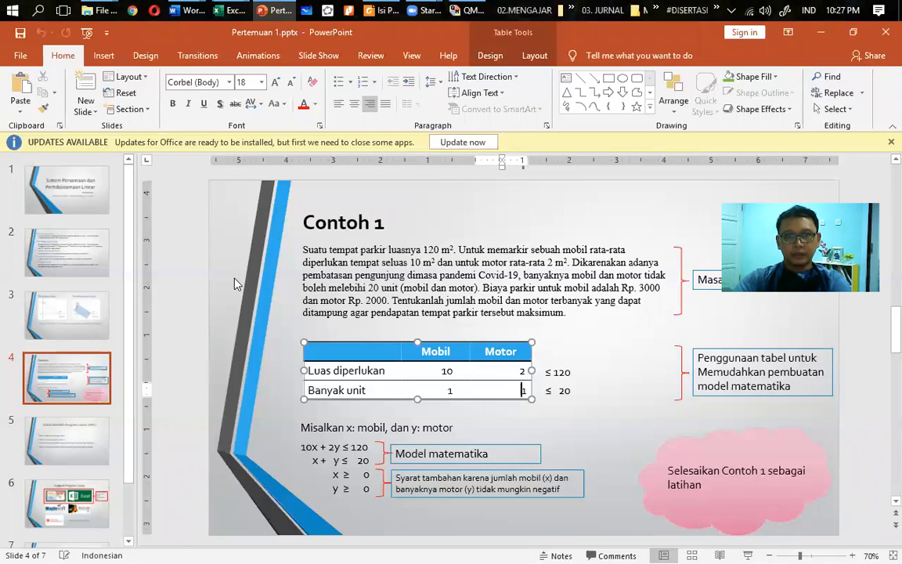
{"action": "key", "text": "alt+Tab"}
{"action": "key", "text": "alt+Tab"}
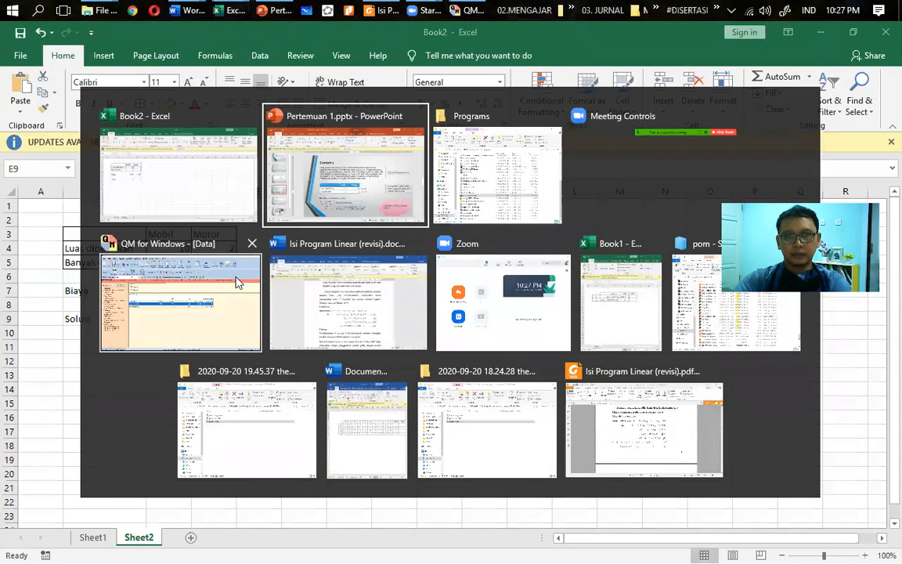
{"action": "key", "text": "alt+Tab"}
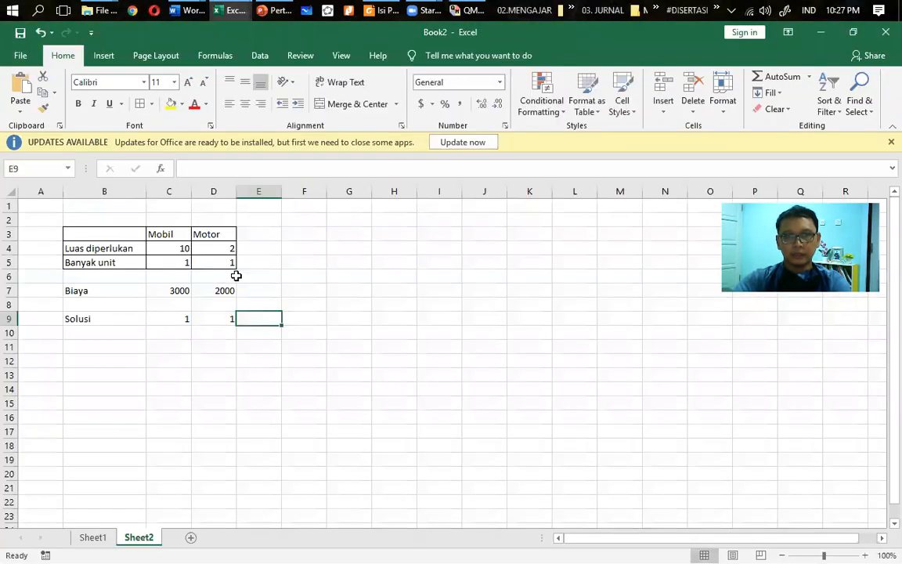
{"action": "key", "text": "Right"}
{"action": "key", "text": "Up"}
{"action": "key", "text": "Up"}
{"action": "key", "text": "Up"}
{"action": "key", "text": "Up"}
{"action": "key", "text": "Up"}
{"action": "key", "text": "Up"}
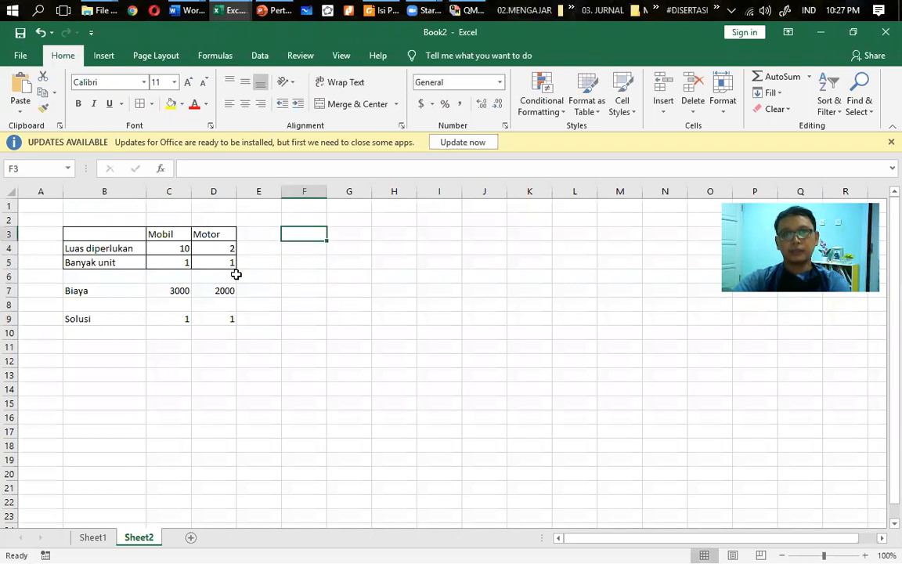
{"action": "key", "text": "Right"}
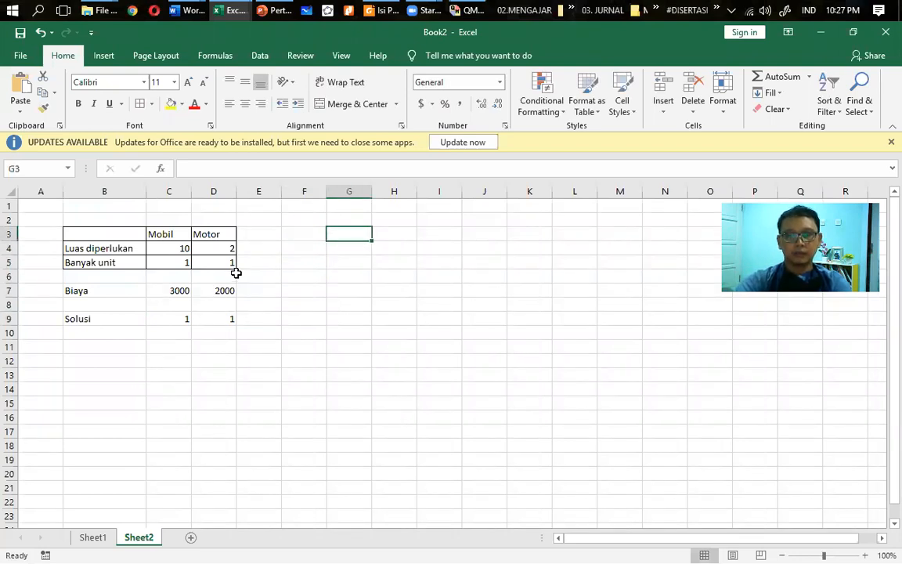
{"action": "type", "text": "<="}
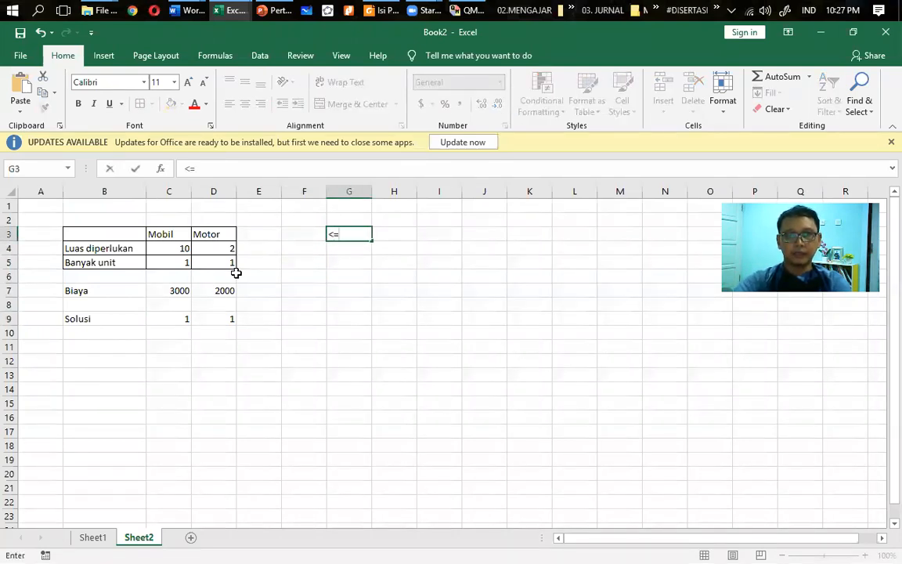
{"action": "key", "text": "BackSpace"}
{"action": "key", "text": "BackSpace"}
{"action": "key", "text": "Return"}
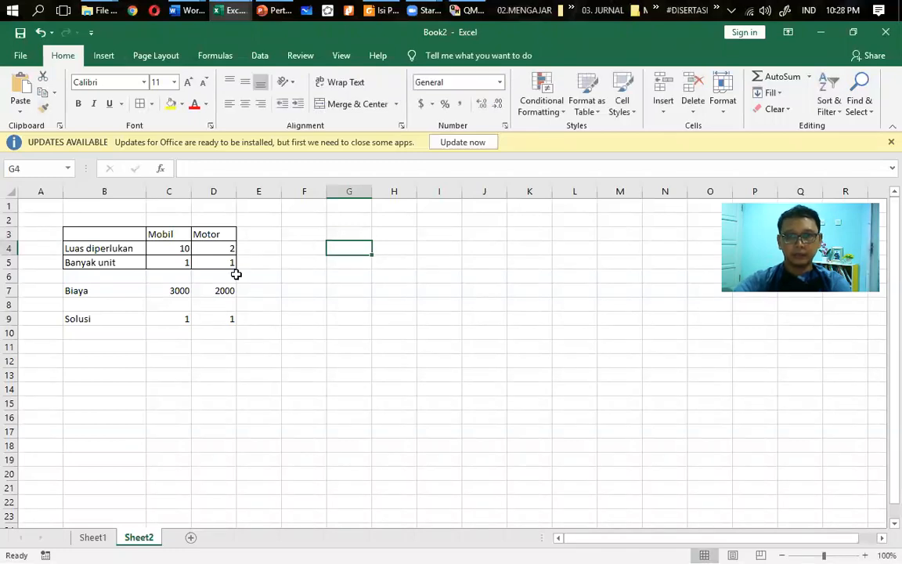
Enter the area constraint for Luas diperlukan, with <= in G4 and the limit 120 in H4.
{"action": "type", "text": "<="}
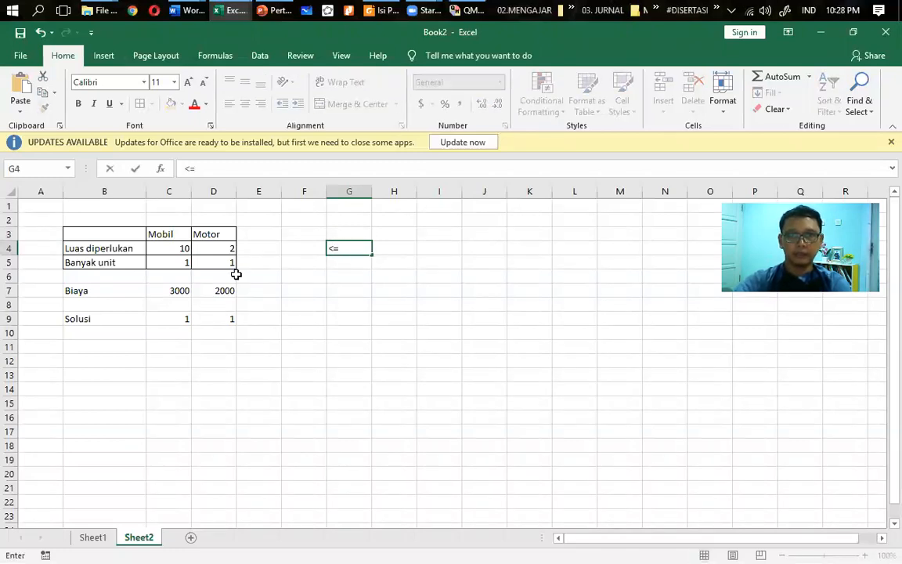
{"action": "key", "text": "Tab"}
{"action": "type", "text": "120"}
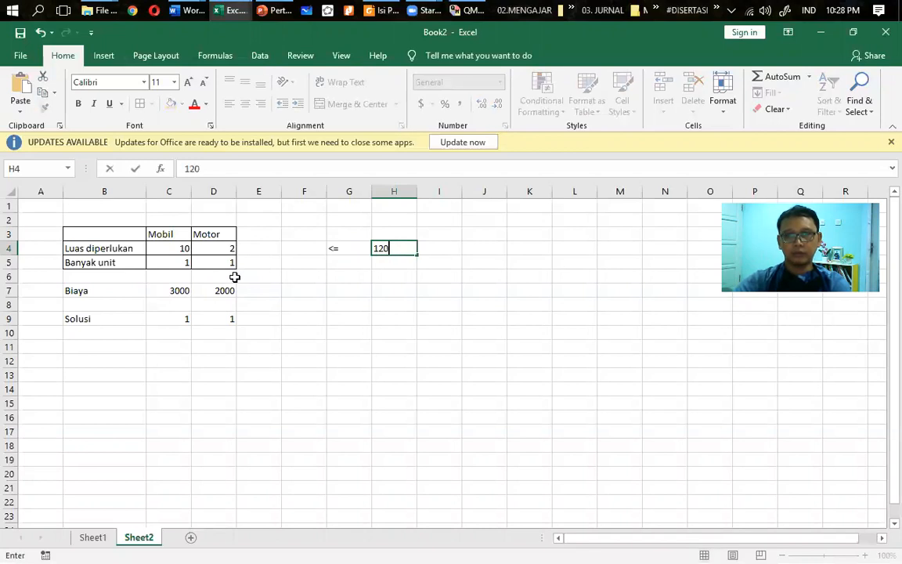
{"action": "key", "text": "Return"}
Enter the unit constraint for Banyak unit from the PowerPoint slide, with <= in G5 and the limit 20 in H5.
{"action": "key", "text": "alt+Tab"}
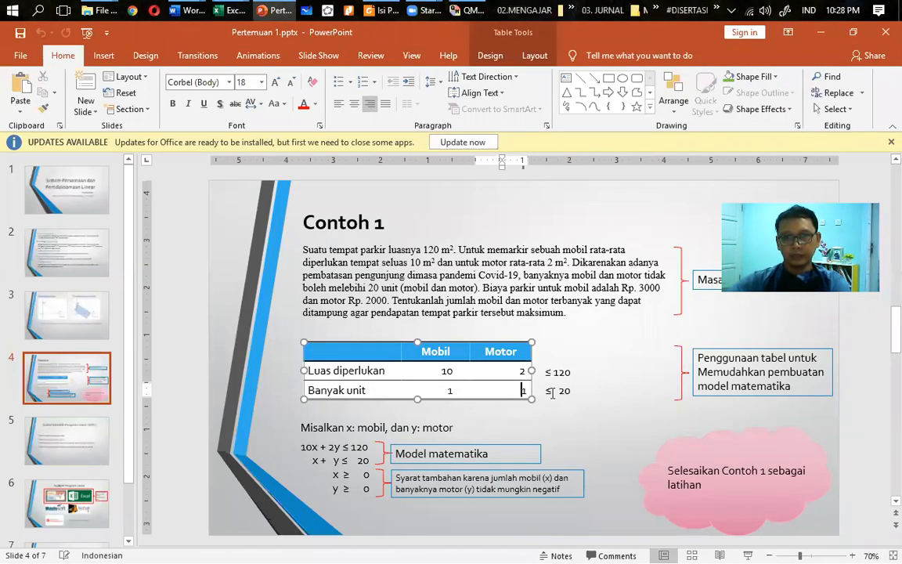
{"action": "key", "text": "alt+Tab"}
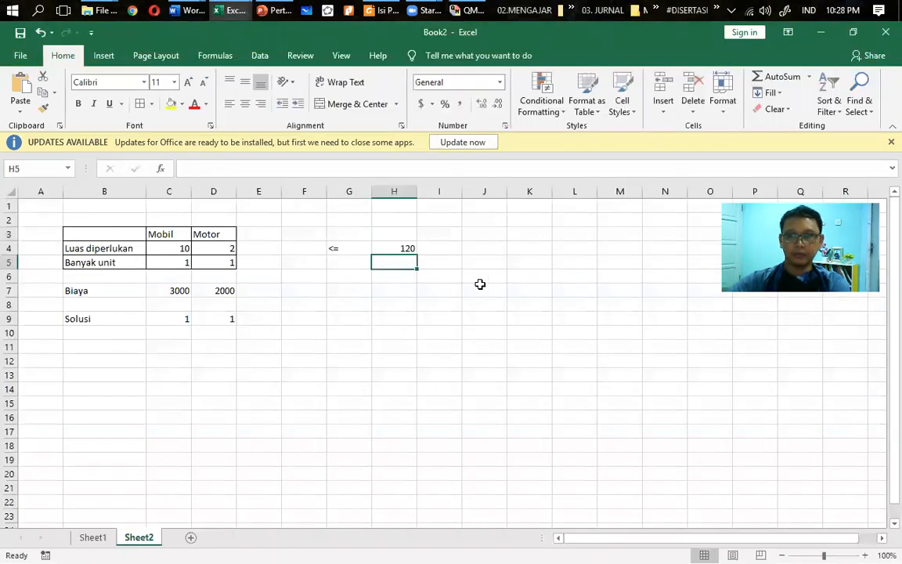
{"action": "type", "text": "<="}
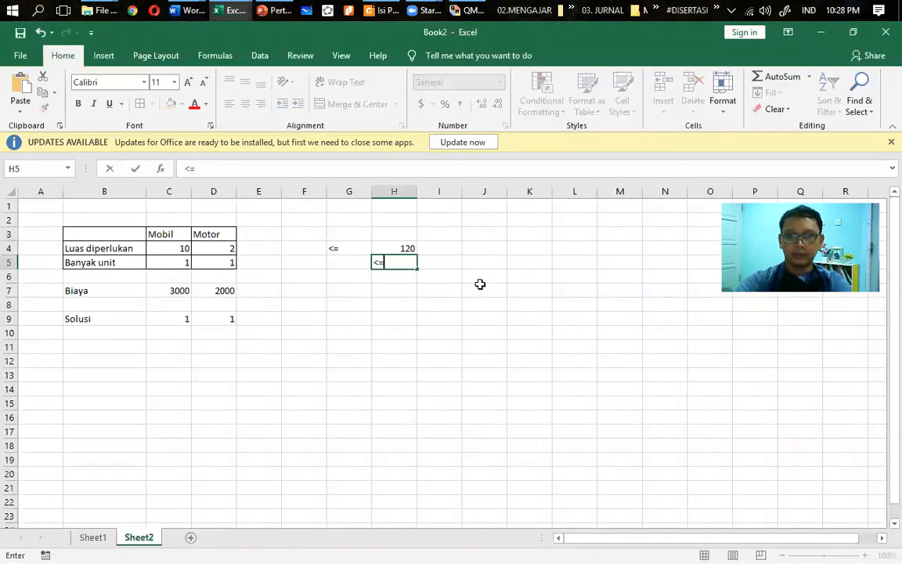
{"action": "key", "text": "Left"}
{"action": "type", "text": "<=20"}
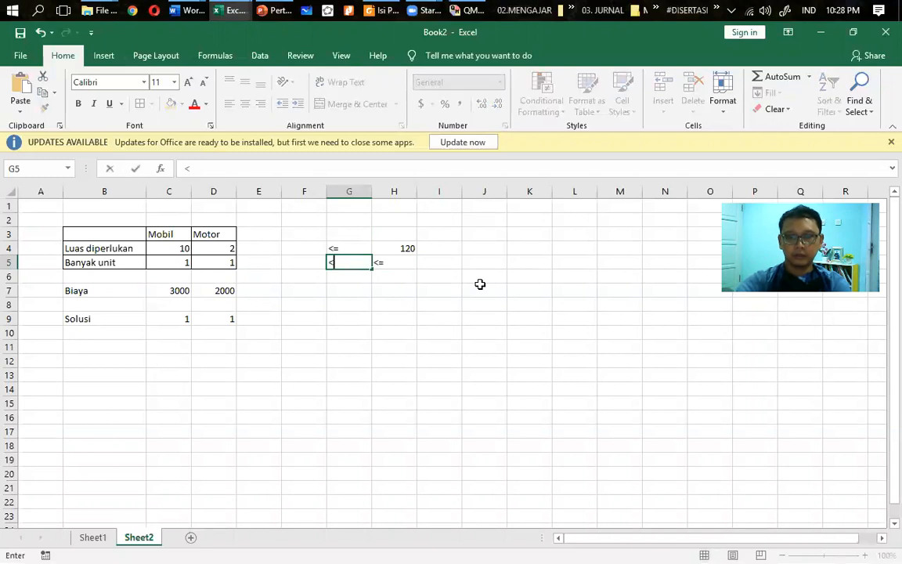
{"action": "key", "text": "Right"}
{"action": "key", "text": "Left"}
{"action": "key", "text": "F2"}
{"action": "key", "text": "BackSpace"}
{"action": "key", "text": "BackSpace"}
{"action": "key", "text": "Return"}
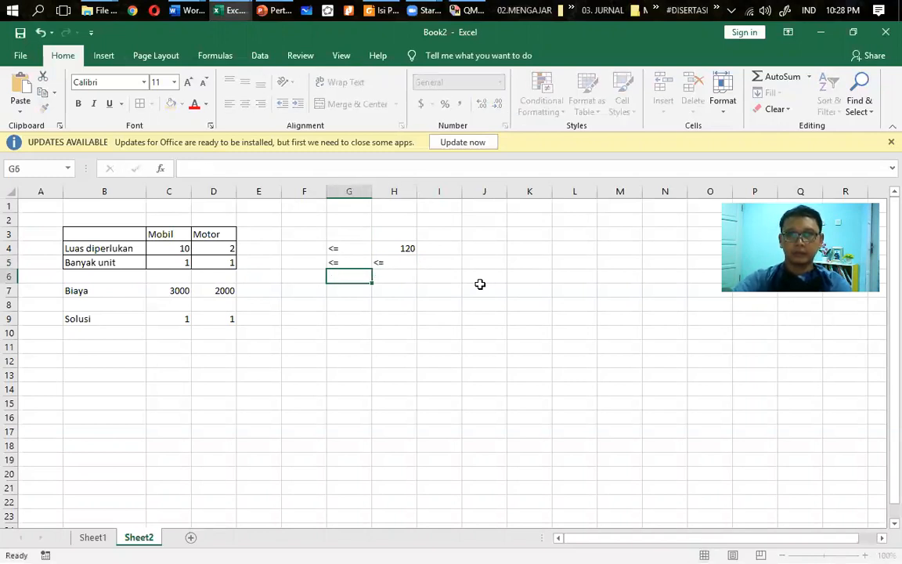
{"action": "key", "text": "Up"}
{"action": "key", "text": "Right"}
{"action": "type", "text": "20"}
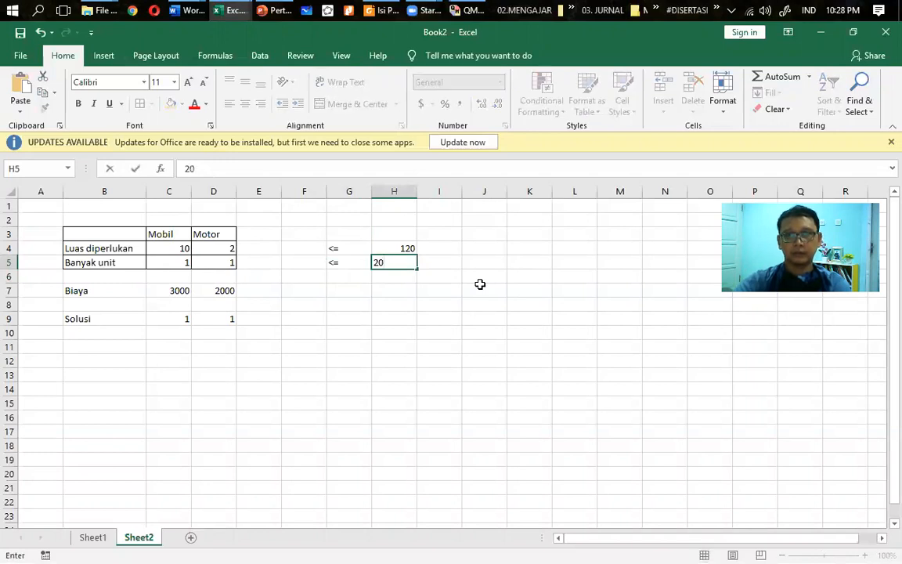
{"action": "key", "text": "Return"}
Examine how the Luas diperlukan coefficients in C4 and D4 pair with the Solusi values in C9 and D9.
{"action": "key", "text": "Left"}
{"action": "key", "text": "Left"}
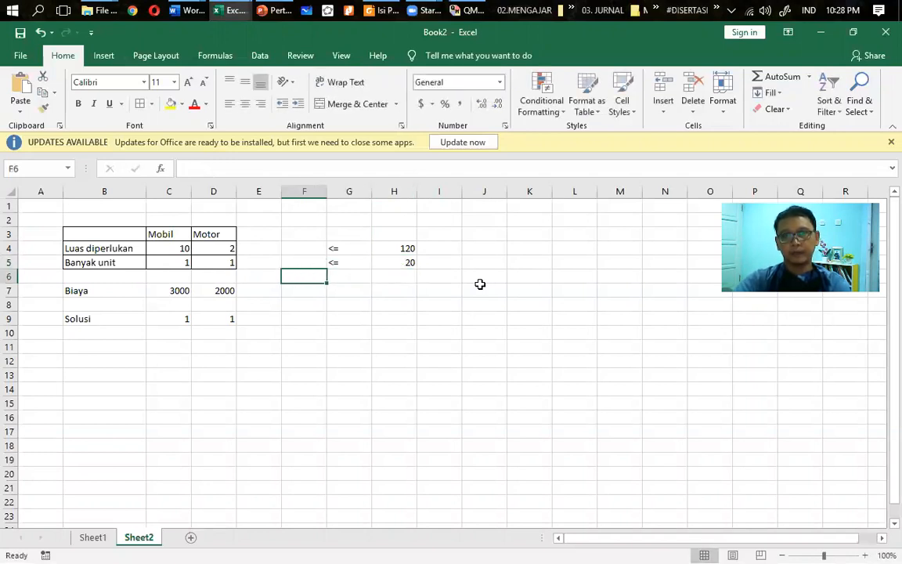
{"action": "key", "text": "Up"}
{"action": "key", "text": "Down"}
{"action": "key", "text": "Down"}
{"action": "key", "text": "Up"}
{"action": "key", "text": "Up"}
{"action": "key", "text": "Up"}
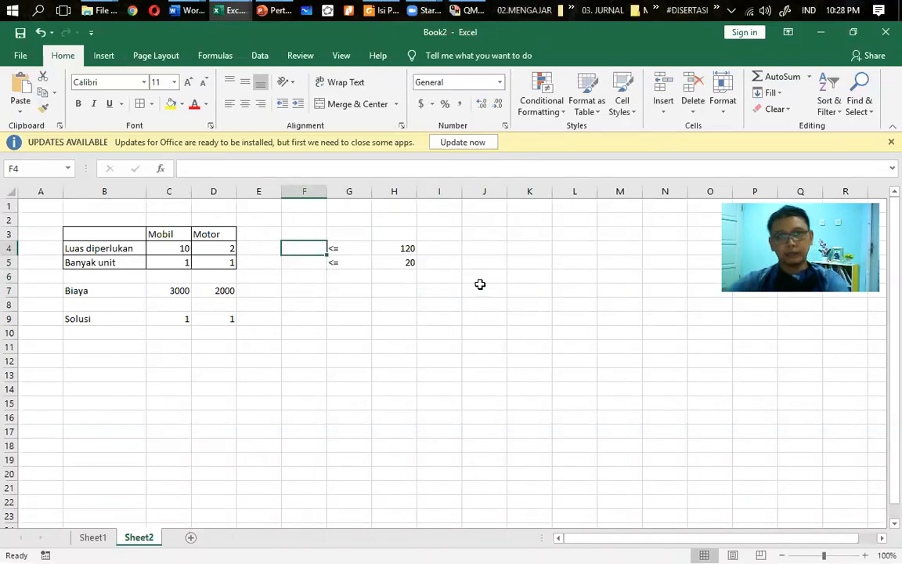
{"action": "left_click", "coordinate": [182, 248]}
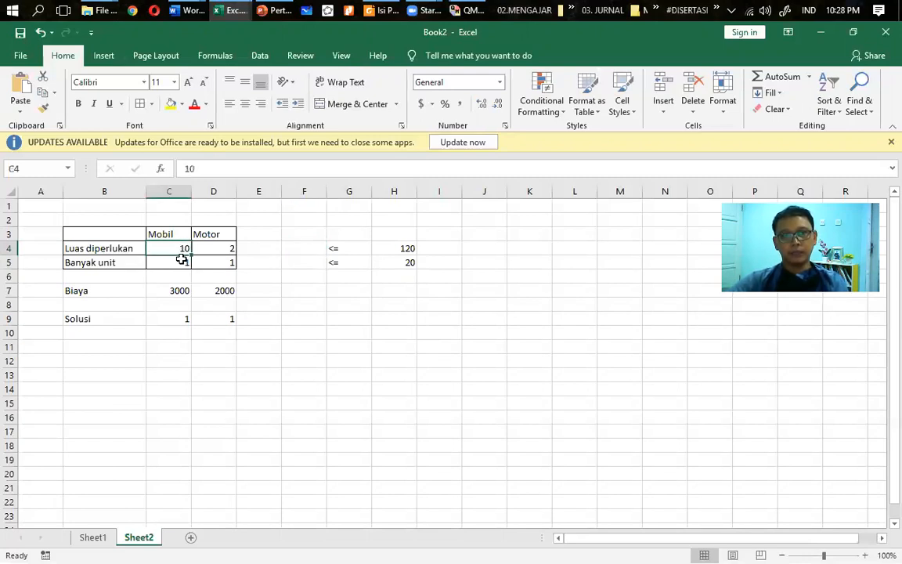
{"action": "left_click", "coordinate": [168, 317], "text": "ctrl"}
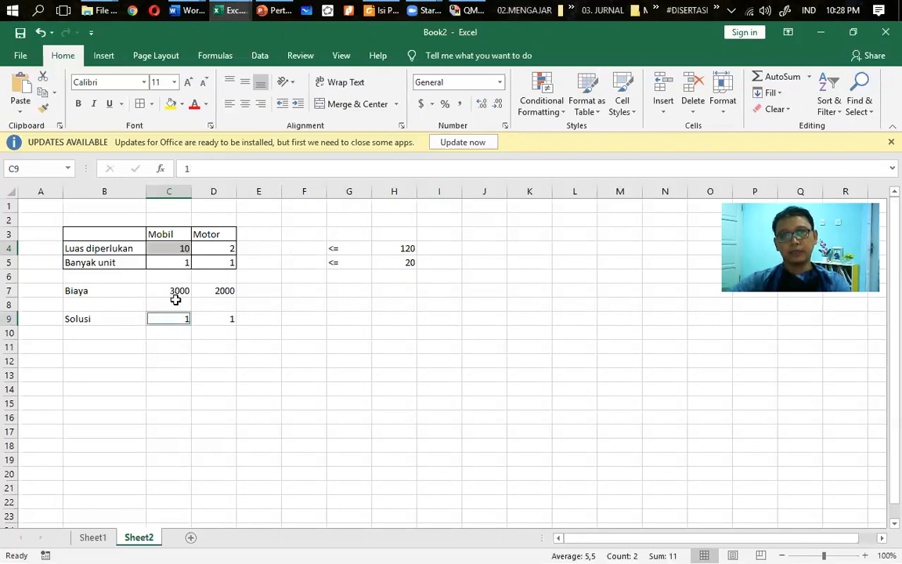
{"action": "left_click", "coordinate": [221, 247]}
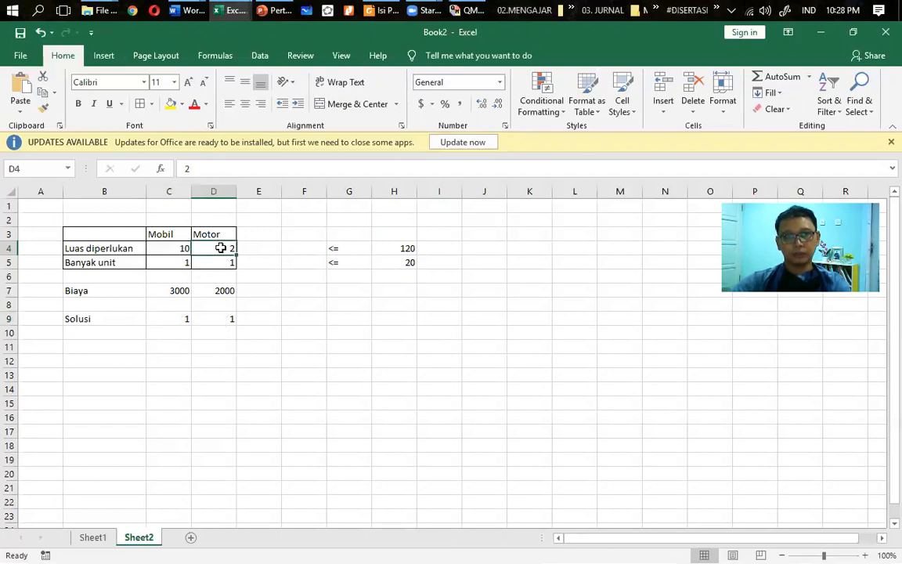
{"action": "left_click", "coordinate": [230, 317], "text": "ctrl"}
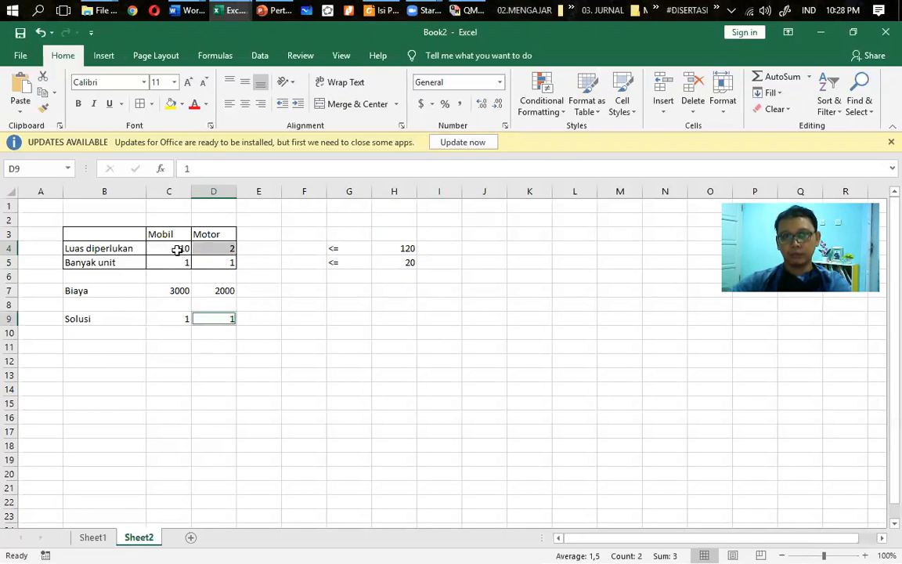
Calculate the area used in F4 with the formula =SUMPRODUCT(C4:D4;C9:D9).
{"action": "left_click", "coordinate": [316, 250]}
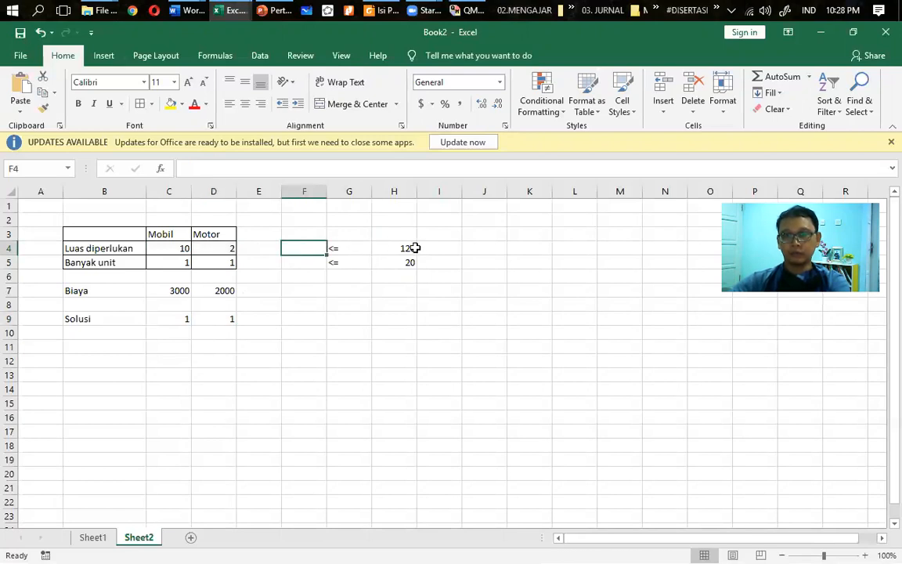
{"action": "type", "text": "=sum"}
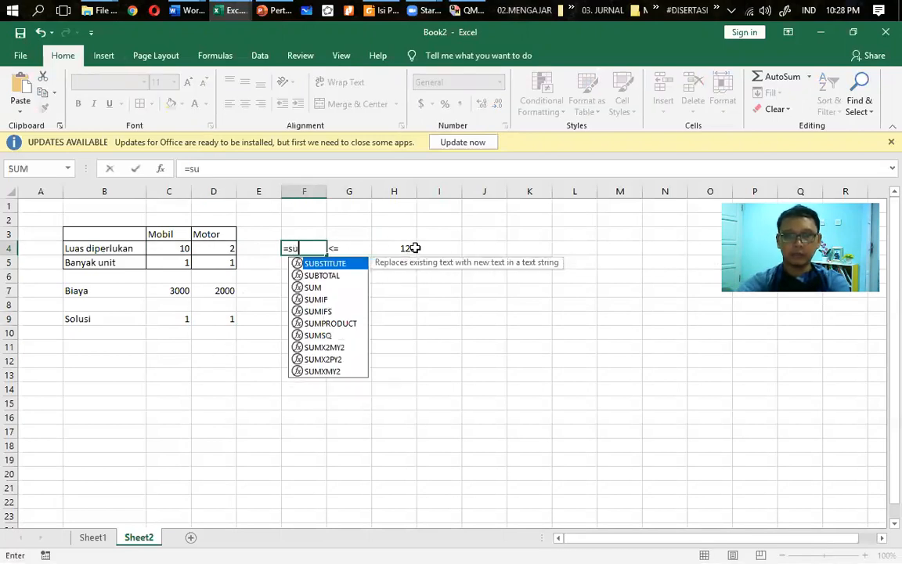
{"action": "key", "text": "Down"}
{"action": "key", "text": "Down"}
{"action": "key", "text": "Down"}
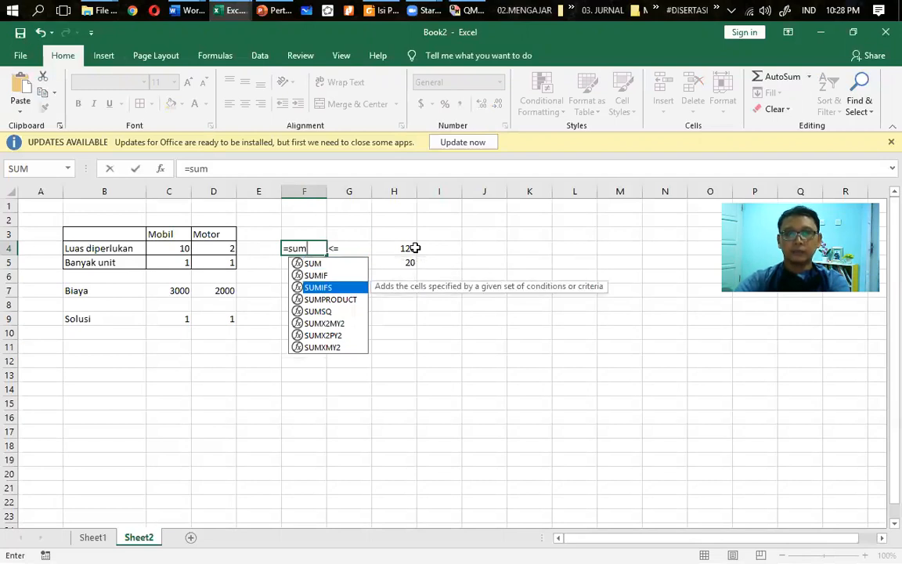
{"action": "double_click", "coordinate": [339, 305]}
{"action": "left_click", "coordinate": [345, 302]}
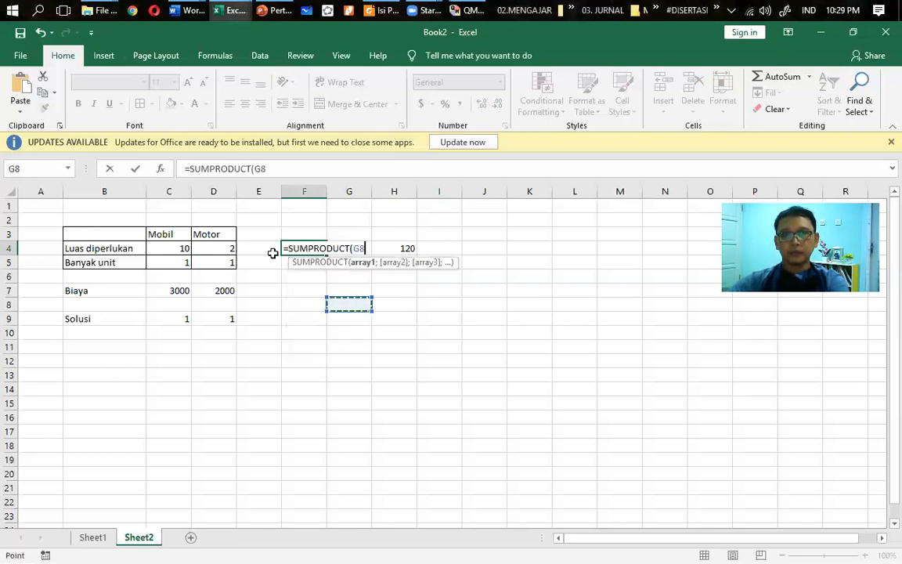
{"action": "left_click_drag", "start_coordinate": [180, 245], "coordinate": [223, 249]}
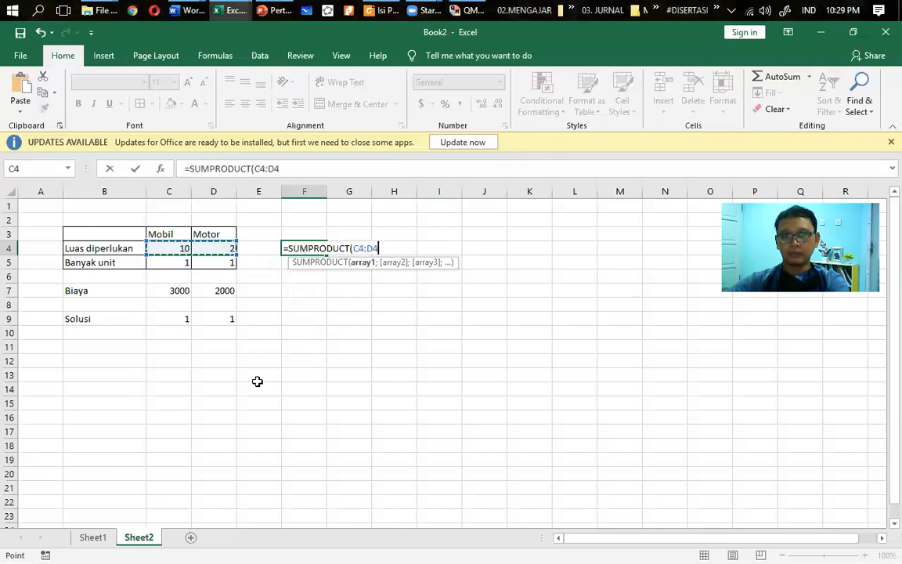
{"action": "type", "text": ";"}
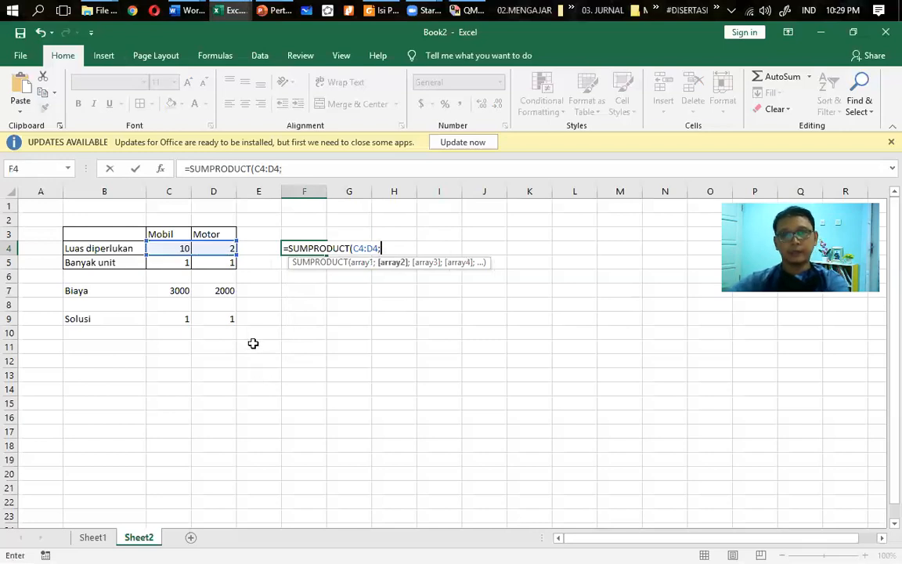
{"action": "left_click", "coordinate": [180, 316]}
{"action": "left_click_drag", "start_coordinate": [180, 316], "coordinate": [227, 326]}
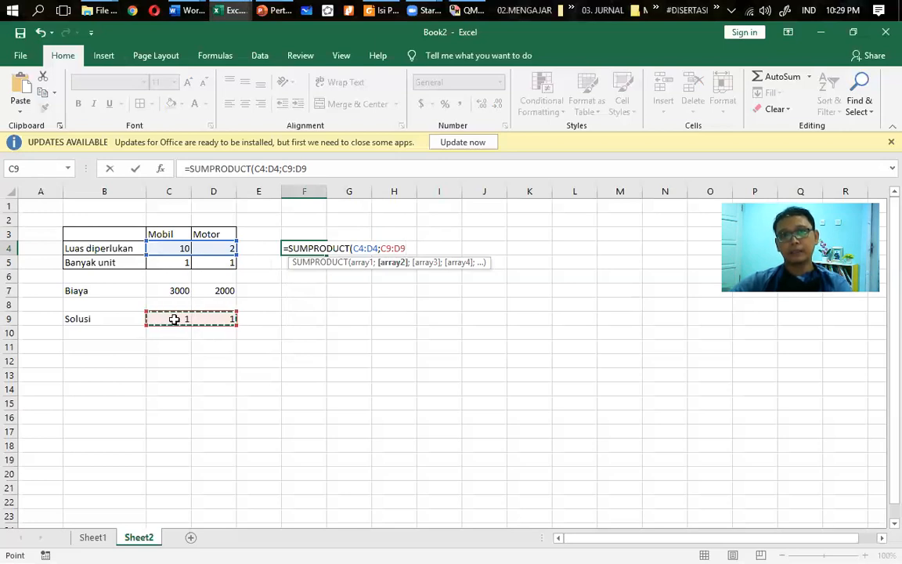
{"action": "type", "text": ")"}
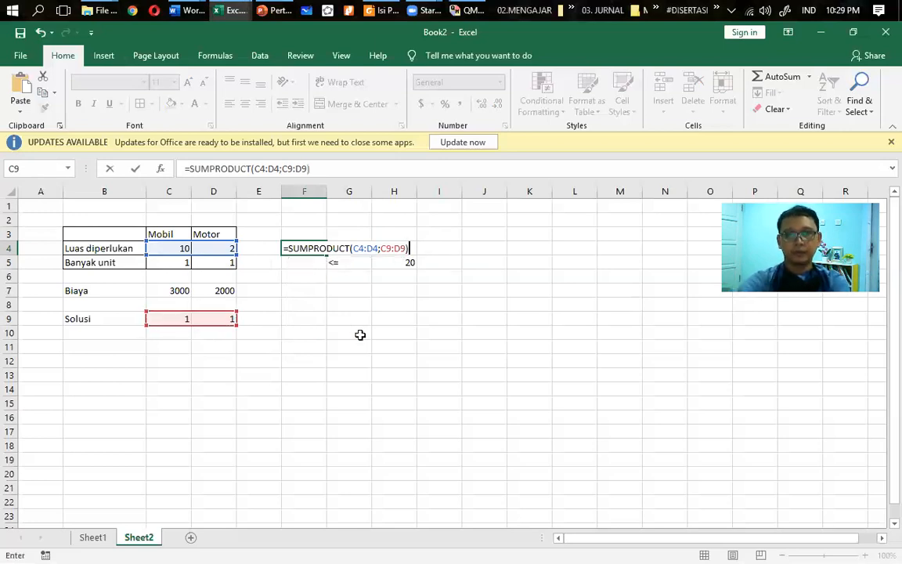
{"action": "key", "text": "Return"}
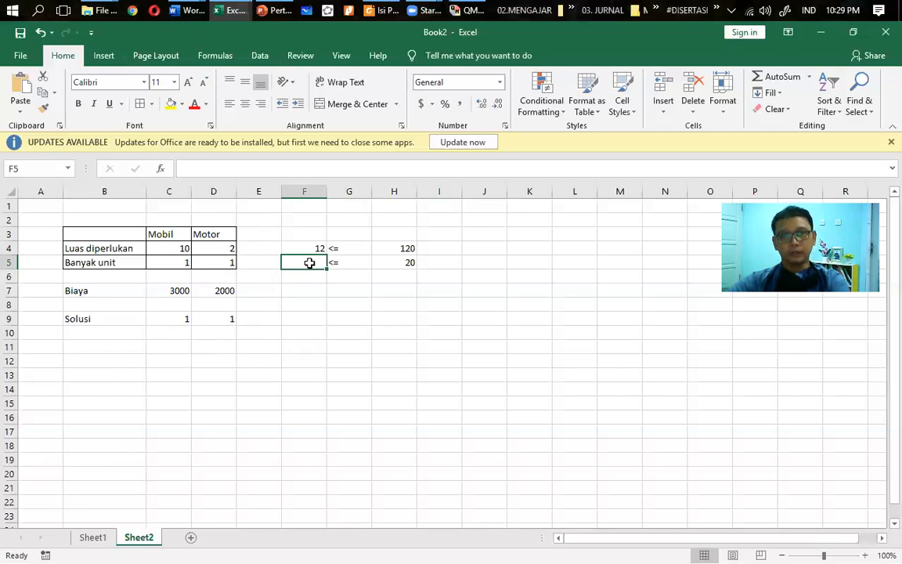
Calculate the number of units used in F5 with the formula =SUMPRODUCT(C5:D5;C9:D9).
{"action": "type", "text": "="}
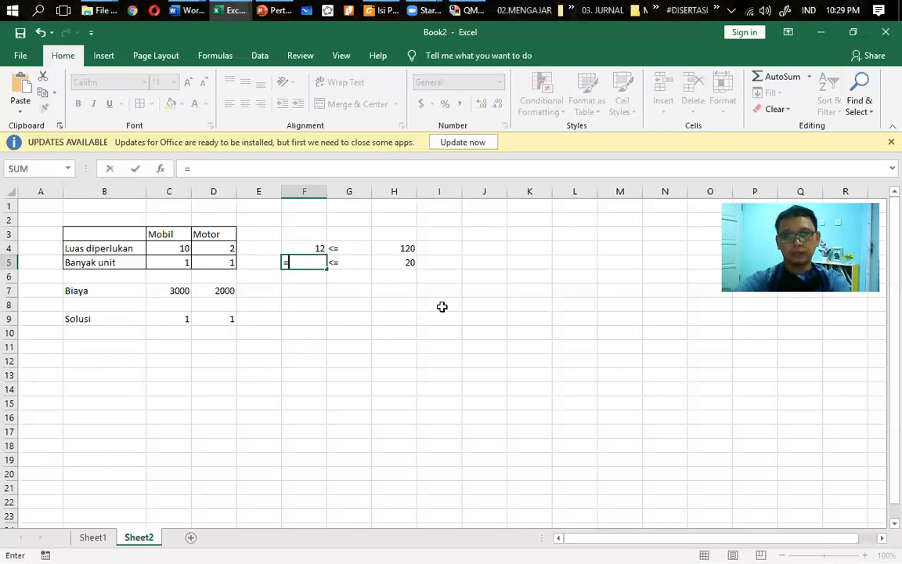
{"action": "type", "text": "sum"}
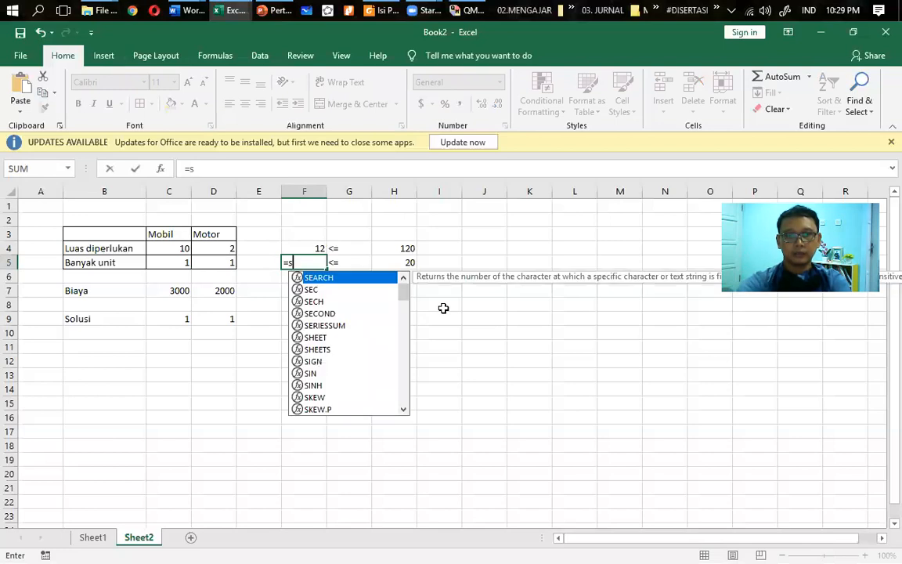
{"action": "key", "text": "Down"}
{"action": "key", "text": "Down"}
{"action": "key", "text": "Down"}
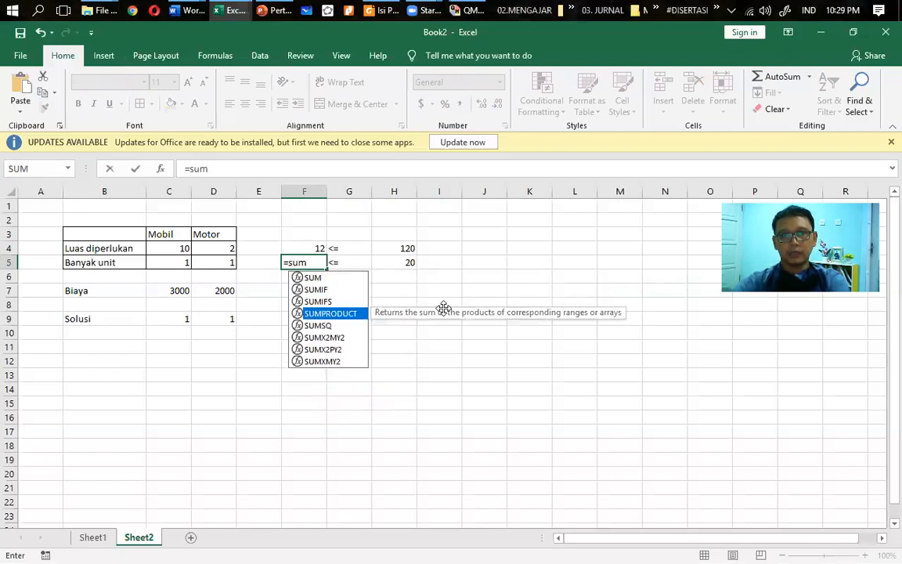
{"action": "key", "text": "Tab"}
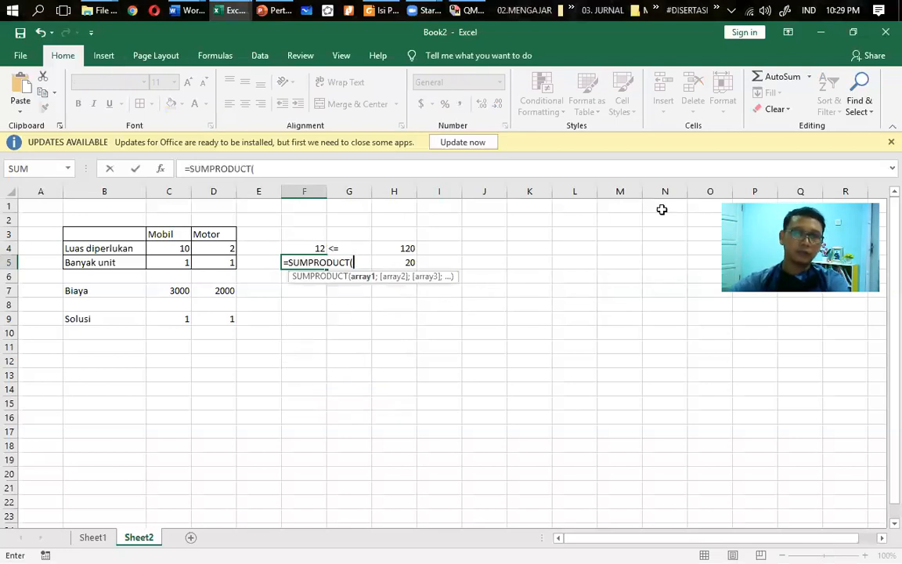
{"action": "left_click", "coordinate": [175, 261]}
{"action": "left_click_drag", "start_coordinate": [176, 261], "coordinate": [215, 262]}
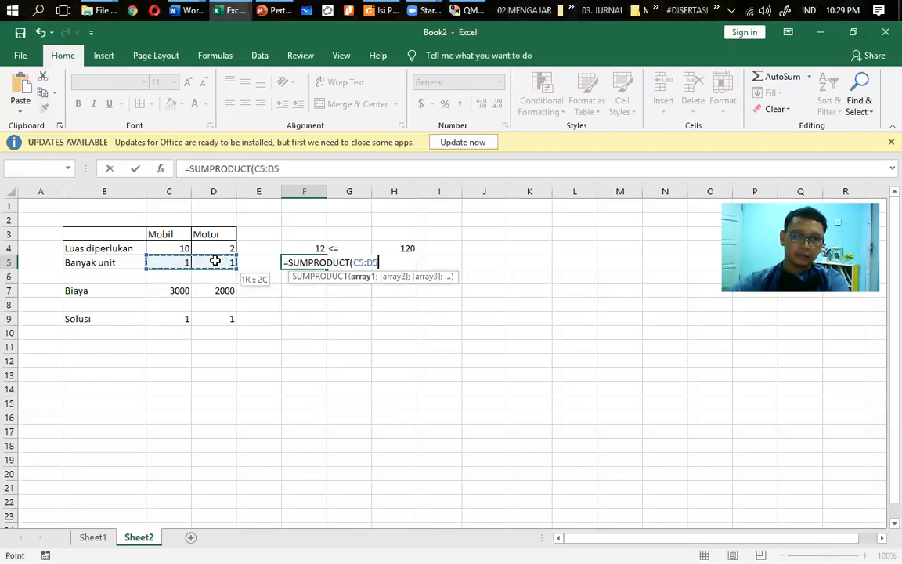
{"action": "type", "text": ";"}
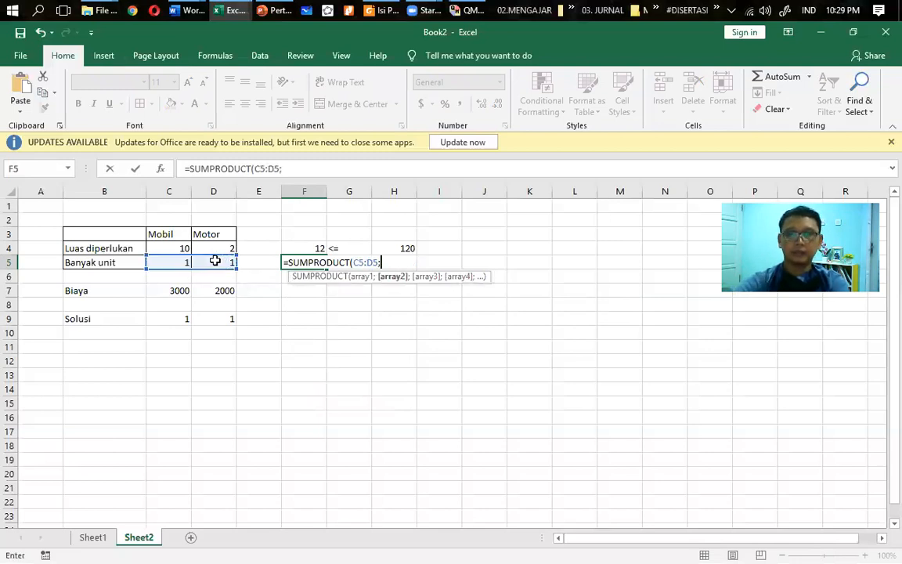
{"action": "left_click_drag", "start_coordinate": [187, 318], "coordinate": [214, 317]}
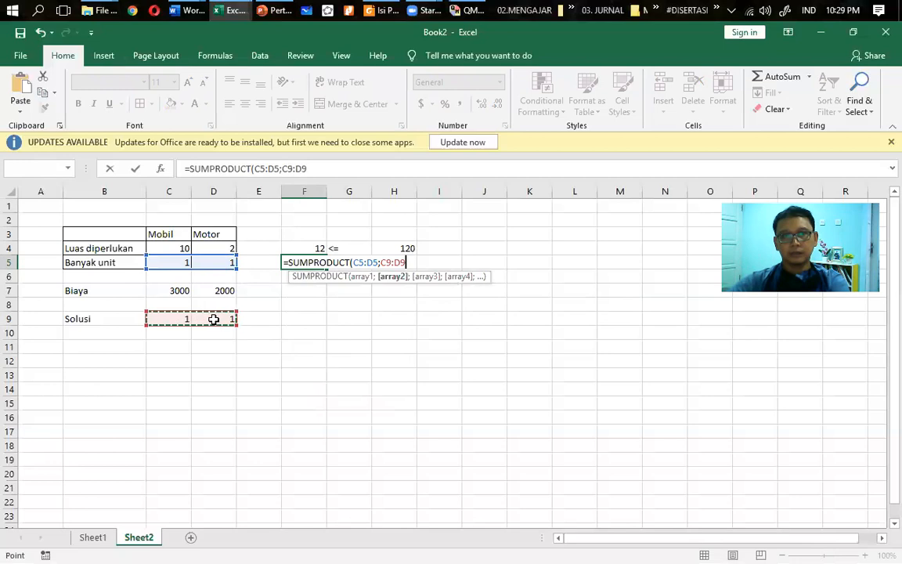
{"action": "key", "text": "Return"}
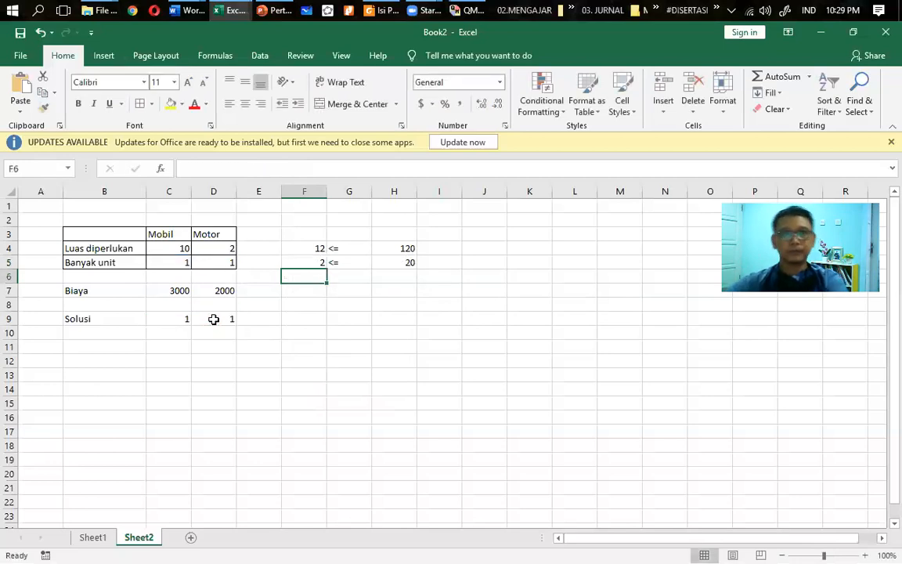
{"action": "left_click", "coordinate": [373, 337]}
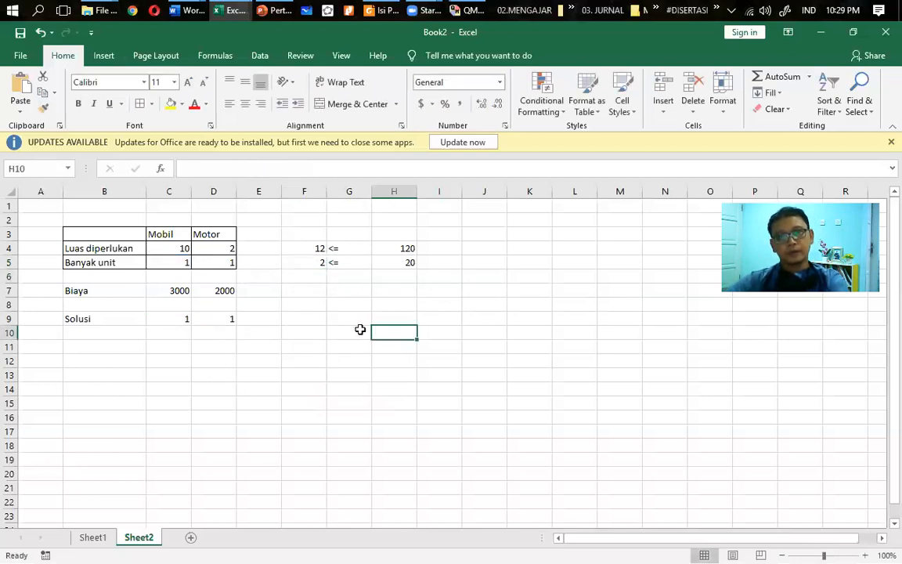
{"action": "left_click_drag", "start_coordinate": [320, 246], "coordinate": [321, 260]}
{"action": "left_click", "coordinate": [374, 304]}
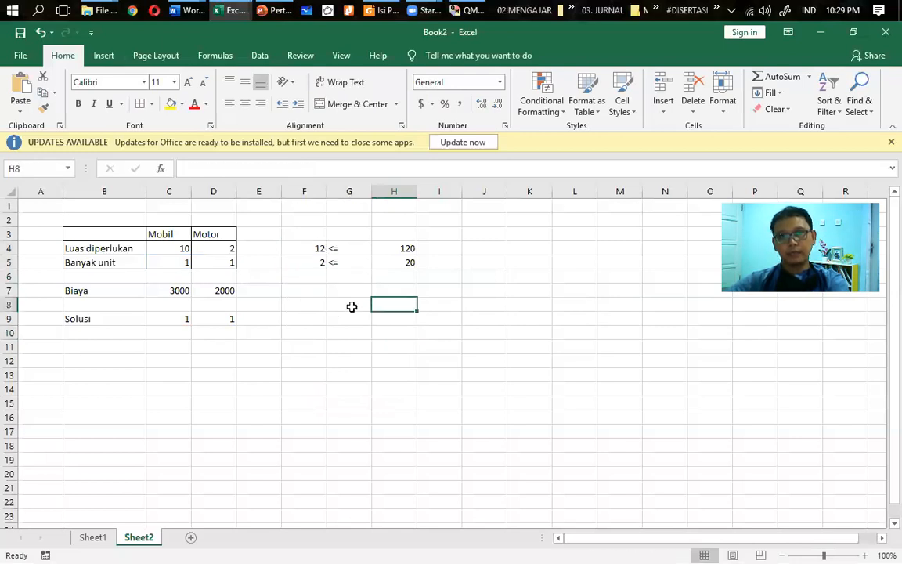
Try the total fee formula =SUMPRODUCT(C7:D7;C9:D9) in F7 and clear the cell.
{"action": "left_click", "coordinate": [309, 296]}
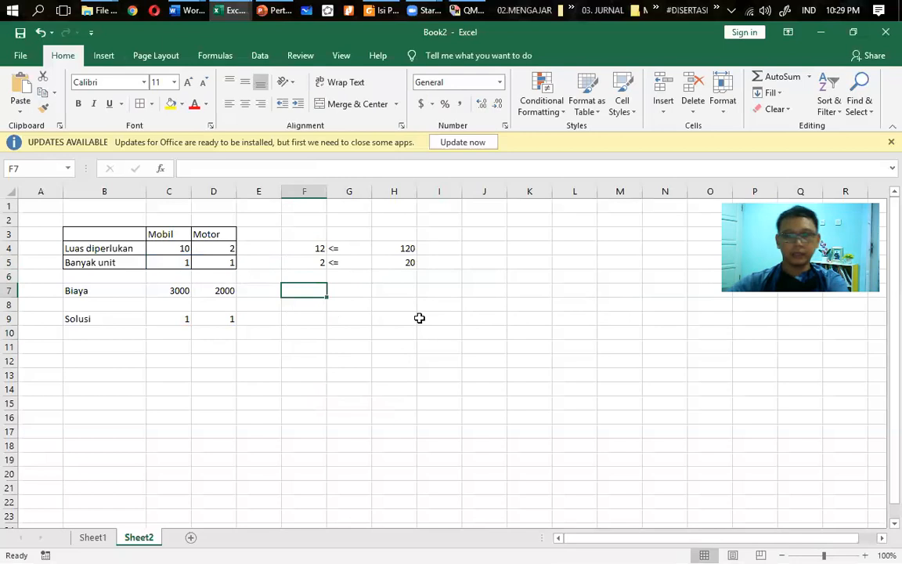
{"action": "type", "text": "="}
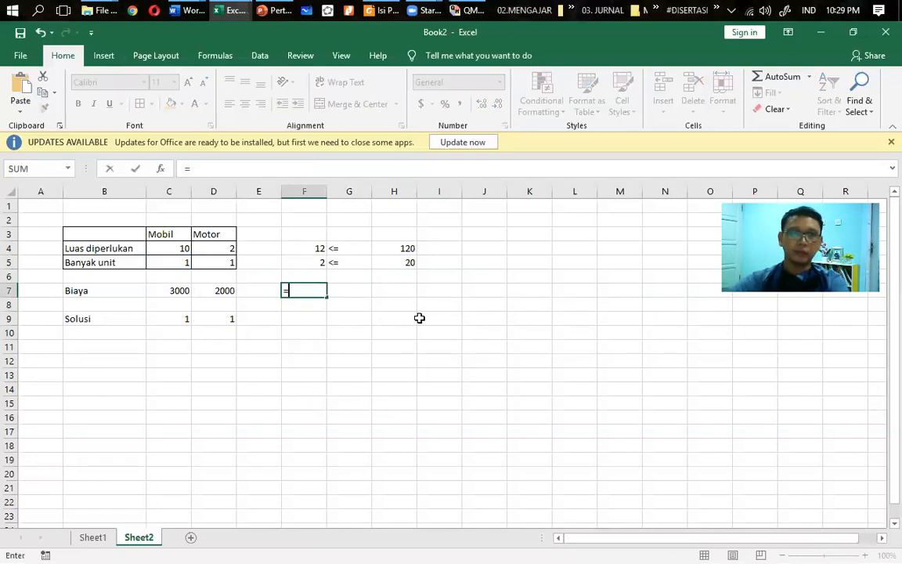
{"action": "left_click", "coordinate": [168, 288]}
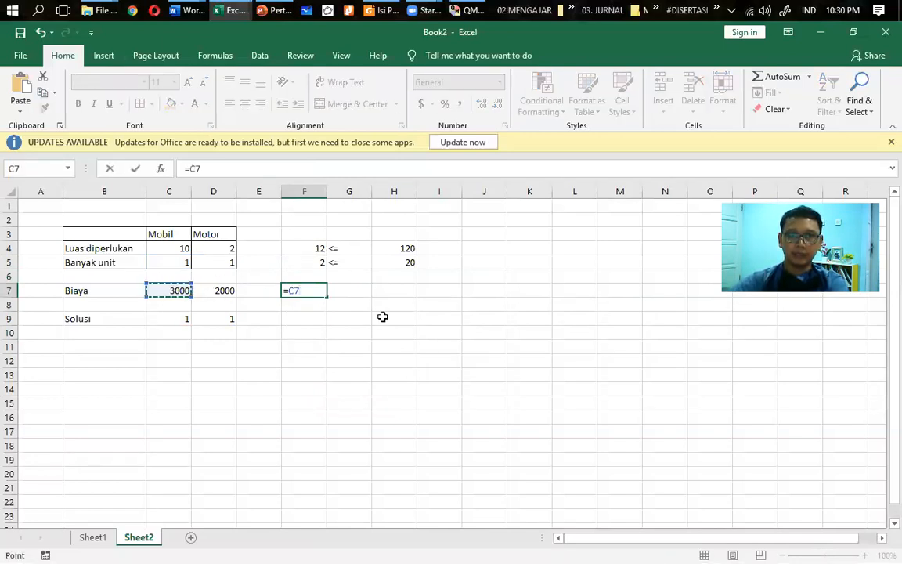
{"action": "key", "text": "BackSpace"}
{"action": "key", "text": "BackSpace"}
{"action": "type", "text": "sum"}
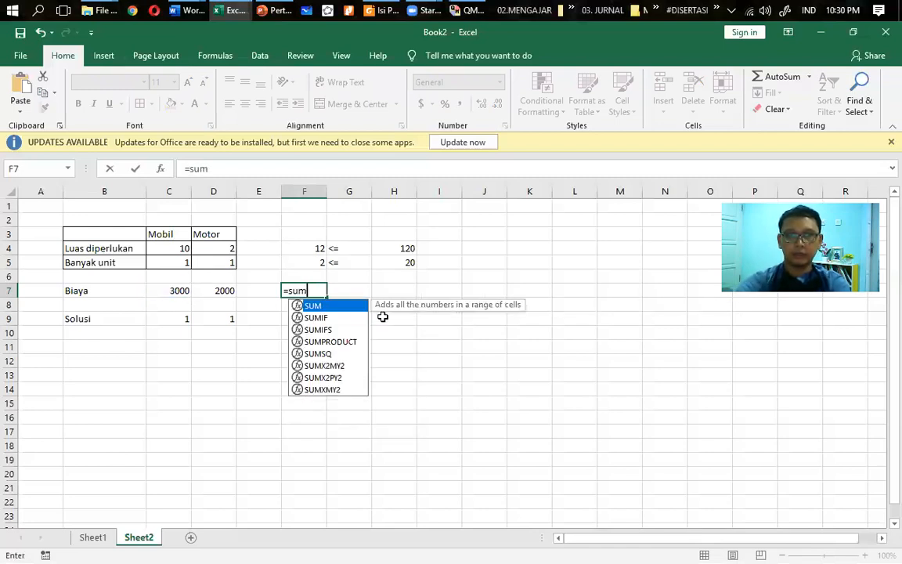
{"action": "key", "text": "Tab"}
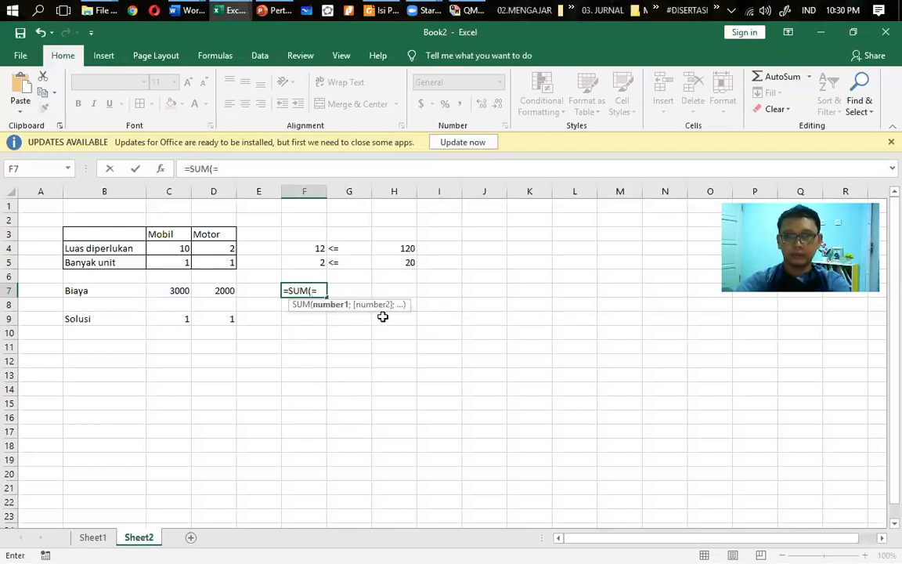
{"action": "key", "text": "BackSpace"}
{"action": "key", "text": "Down"}
{"action": "key", "text": "Down"}
{"action": "key", "text": "Down"}
{"action": "key", "text": "Tab"}
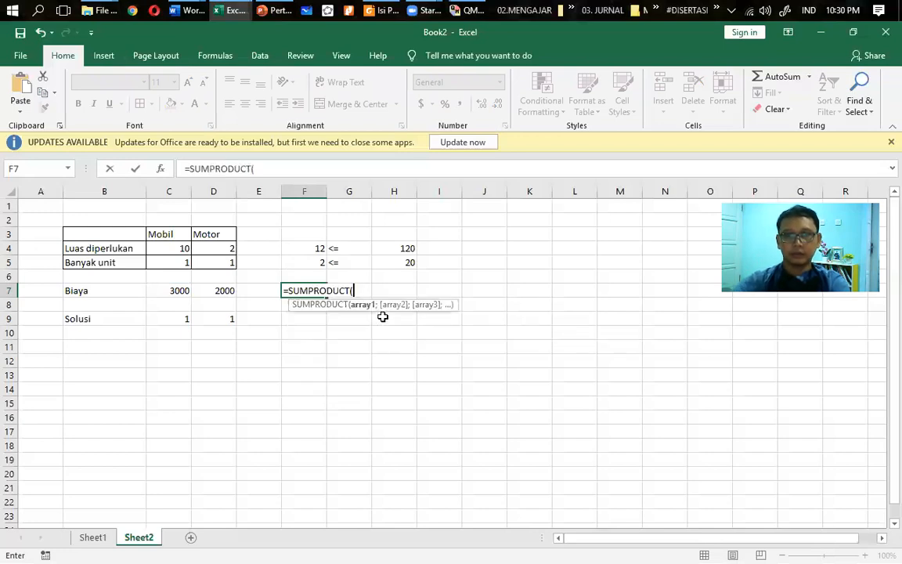
{"action": "left_click_drag", "start_coordinate": [180, 289], "coordinate": [209, 295]}
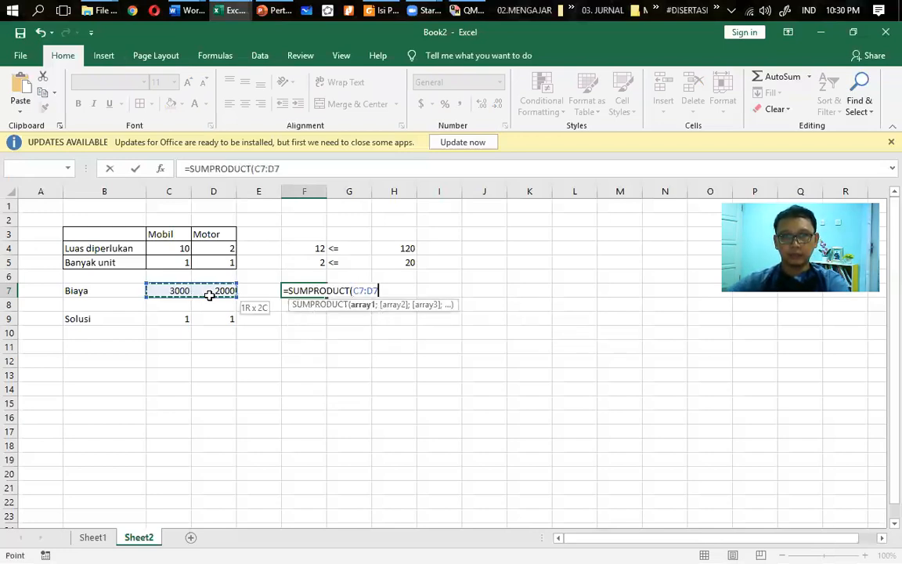
{"action": "type", "text": ";"}
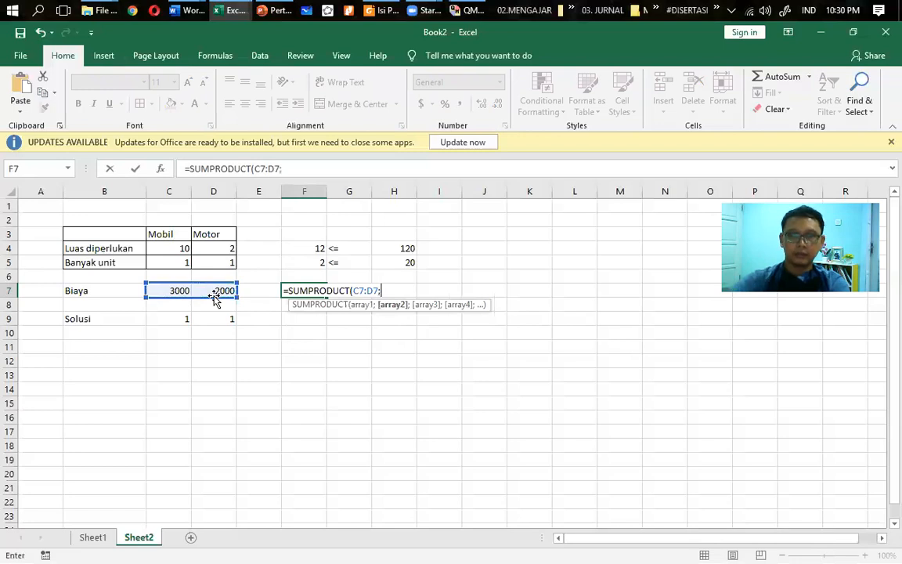
{"action": "left_click_drag", "start_coordinate": [179, 320], "coordinate": [211, 320]}
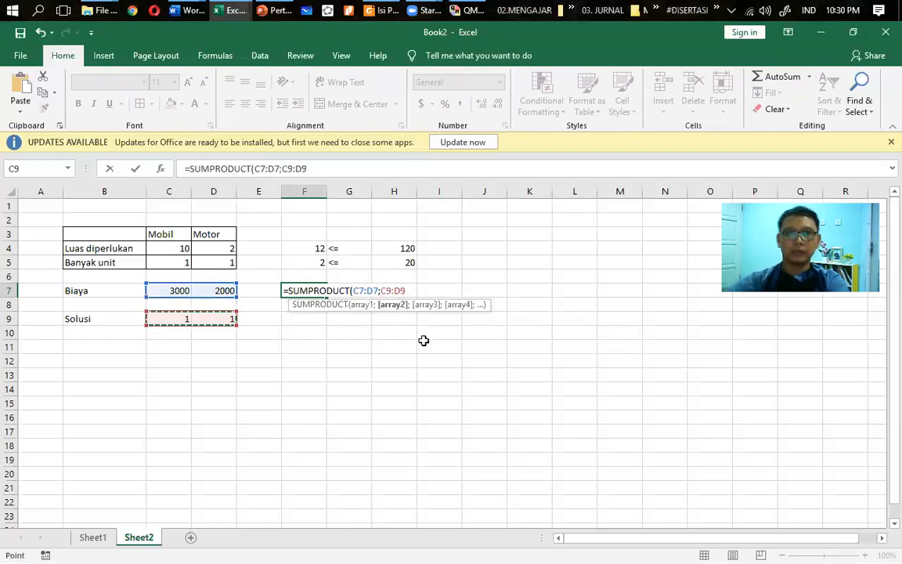
{"action": "key", "text": "Return"}
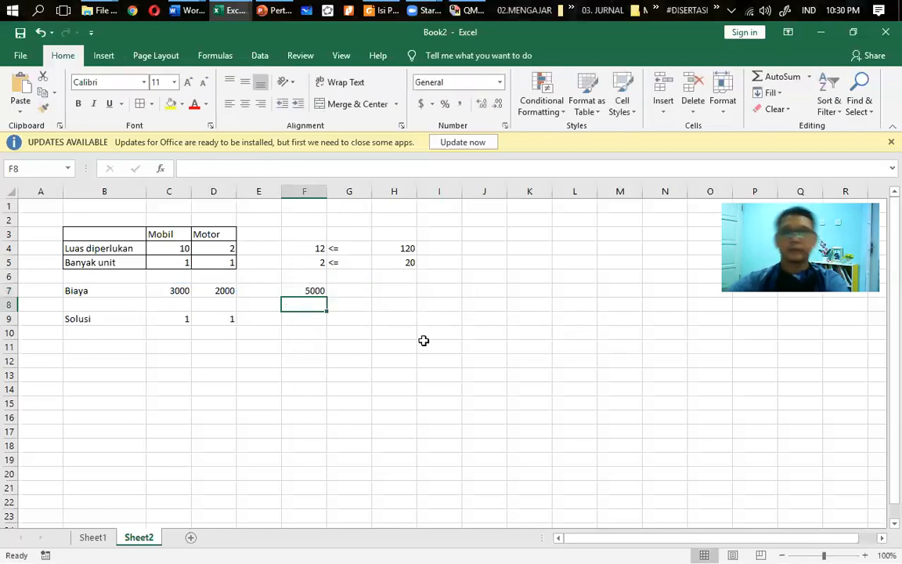
{"action": "left_click", "coordinate": [306, 290]}
Calculate the total fee in F9, on the Solusi row, with the formula =SUMPRODUCT(C7:D7;C9:D9).
{"action": "key", "text": "Down"}
{"action": "key", "text": "Down"}
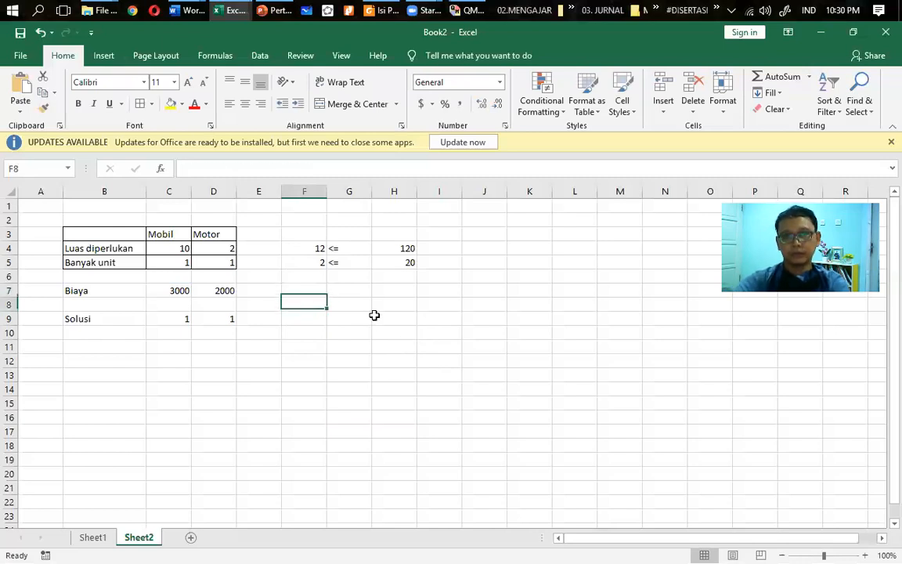
{"action": "type", "text": "="}
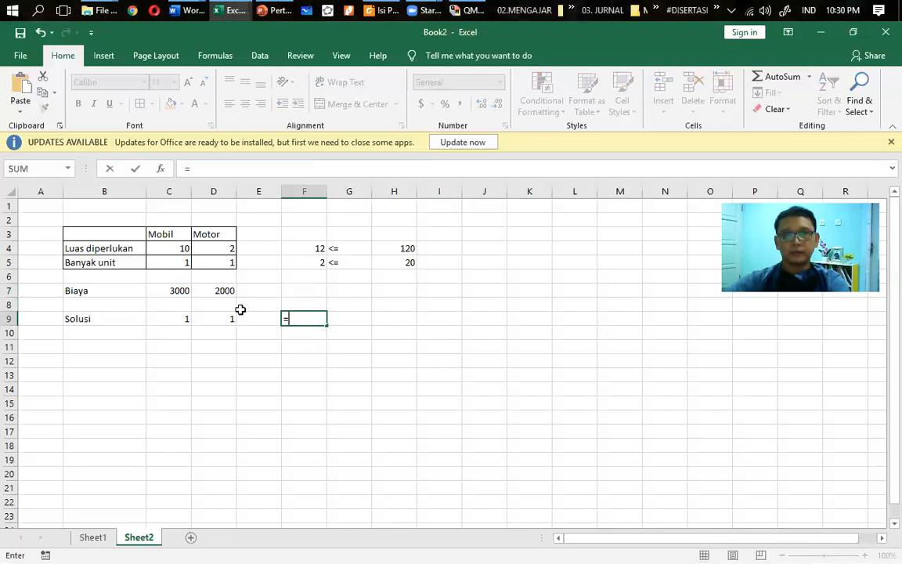
{"action": "type", "text": "sum"}
{"action": "key", "text": "Tab"}
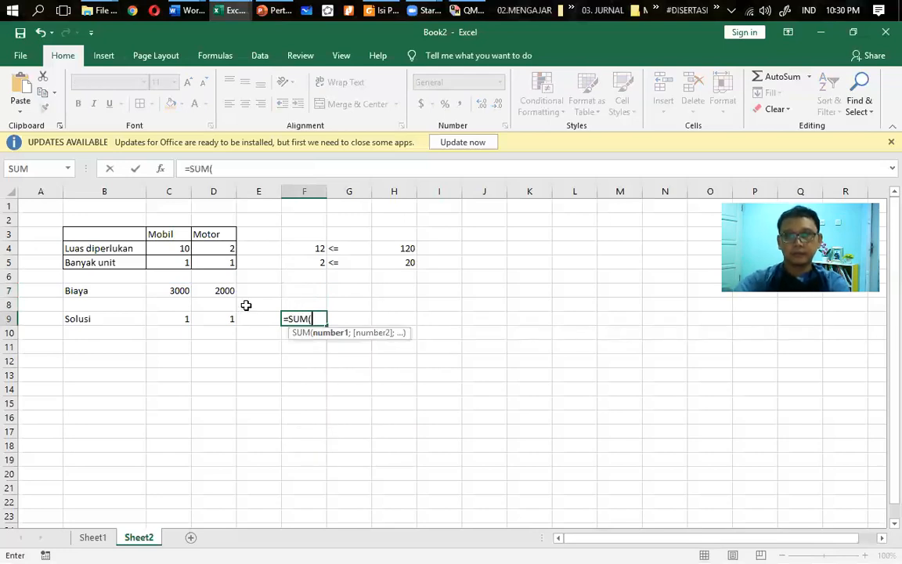
{"action": "key", "text": "BackSpace"}
{"action": "key", "text": "Down"}
{"action": "key", "text": "Down"}
{"action": "key", "text": "Down"}
{"action": "key", "text": "Tab"}
{"action": "key", "text": "Up"}
{"action": "key", "text": "Up"}
{"action": "key", "text": "Left"}
{"action": "key", "text": "Left"}
{"action": "key", "text": "Left"}
{"action": "key", "text": "shift+Right"}
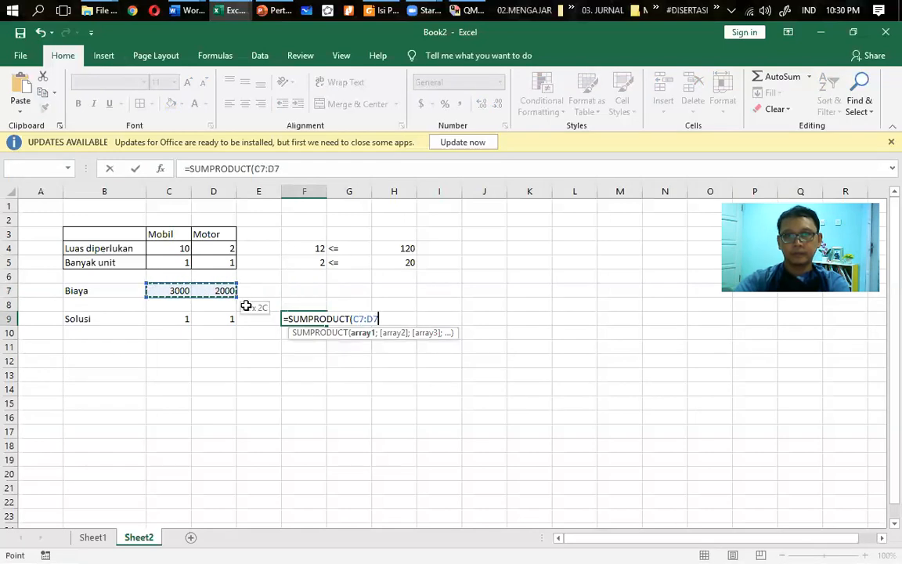
{"action": "type", "text": ";"}
{"action": "key", "text": "Left"}
{"action": "key", "text": "Left"}
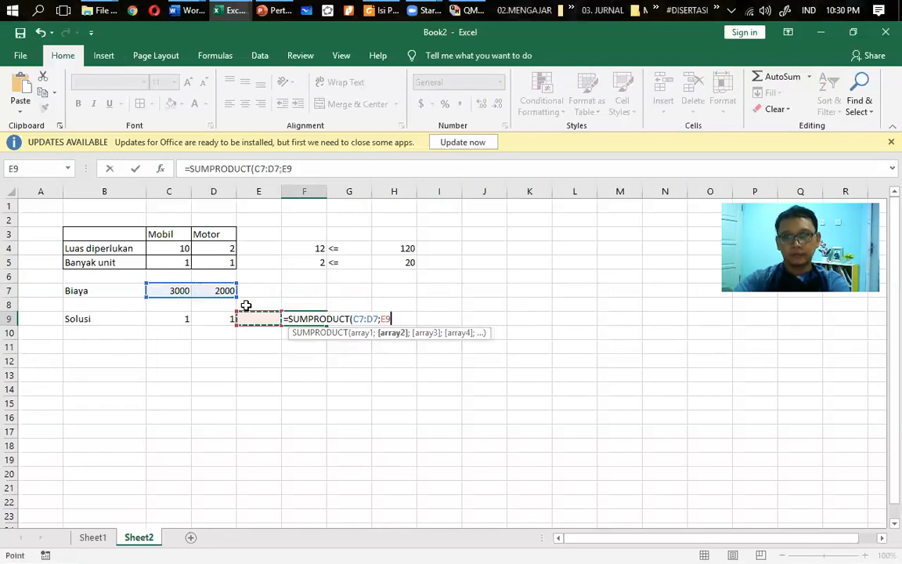
{"action": "key", "text": "Left"}
{"action": "key", "text": "shift+Right"}
{"action": "type", "text": ")"}
{"action": "key", "text": "Return"}
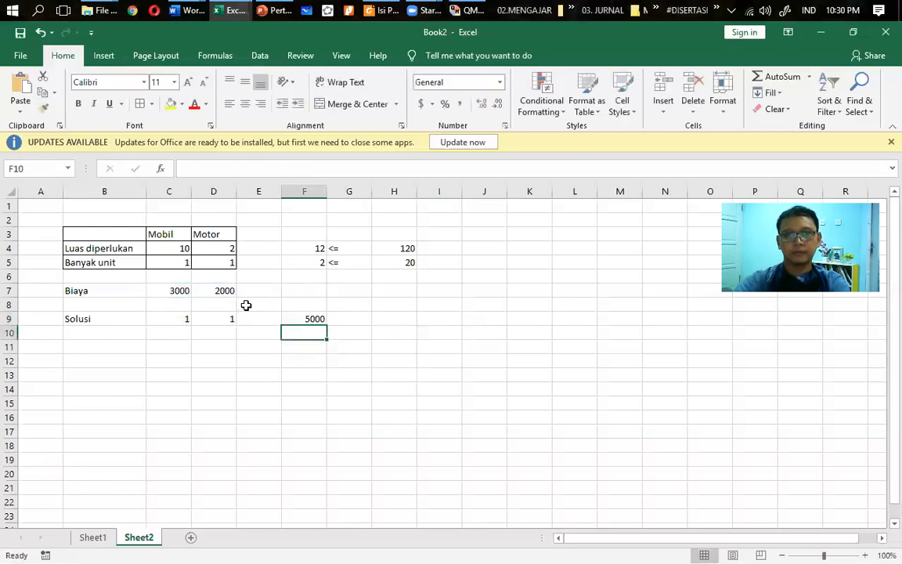
Highlight the Solusi row in B9:F9 with a yellow fill and remove the fill from the empty cell E9.
{"action": "left_click", "coordinate": [302, 321]}
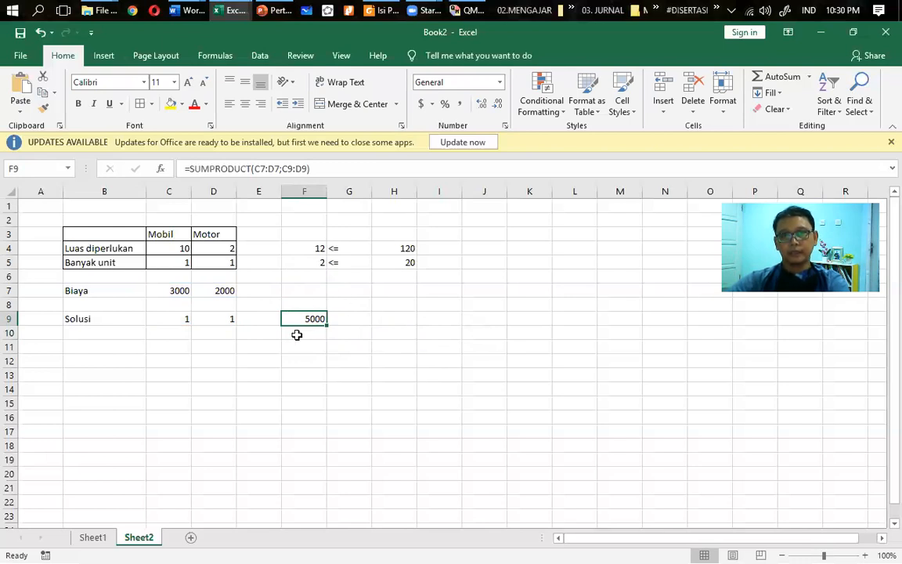
{"action": "left_click_drag", "start_coordinate": [85, 318], "coordinate": [284, 321]}
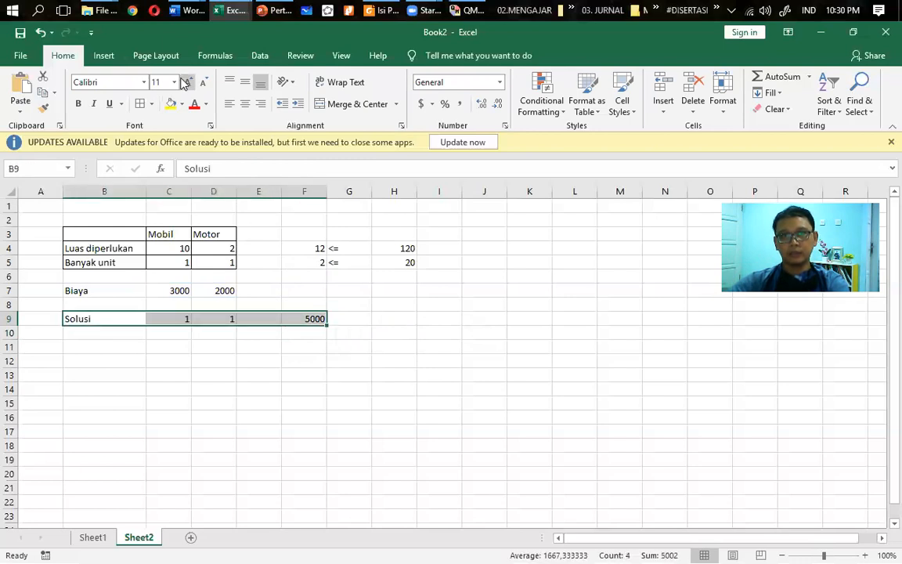
{"action": "left_click", "coordinate": [171, 104]}
{"action": "left_click", "coordinate": [382, 362]}
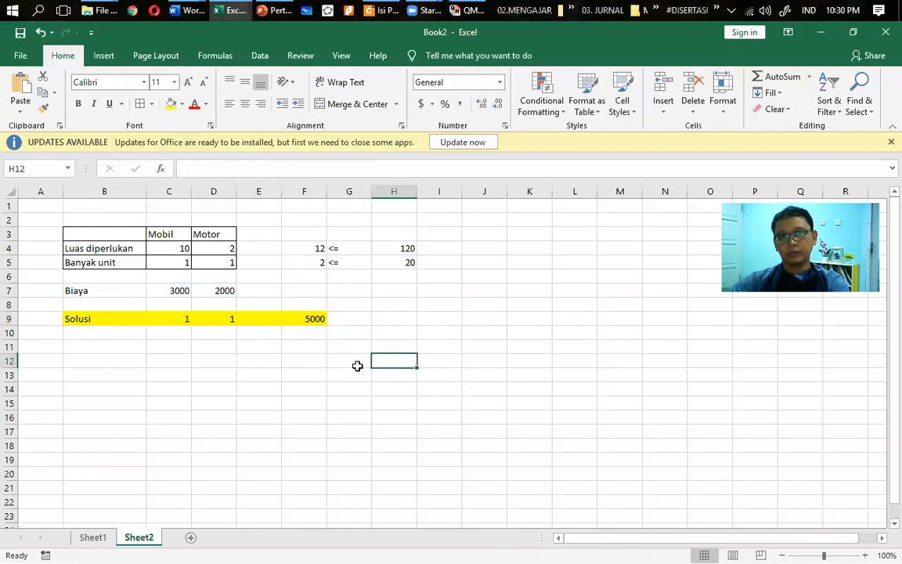
{"action": "left_click", "coordinate": [248, 319]}
{"action": "left_click", "coordinate": [182, 104]}
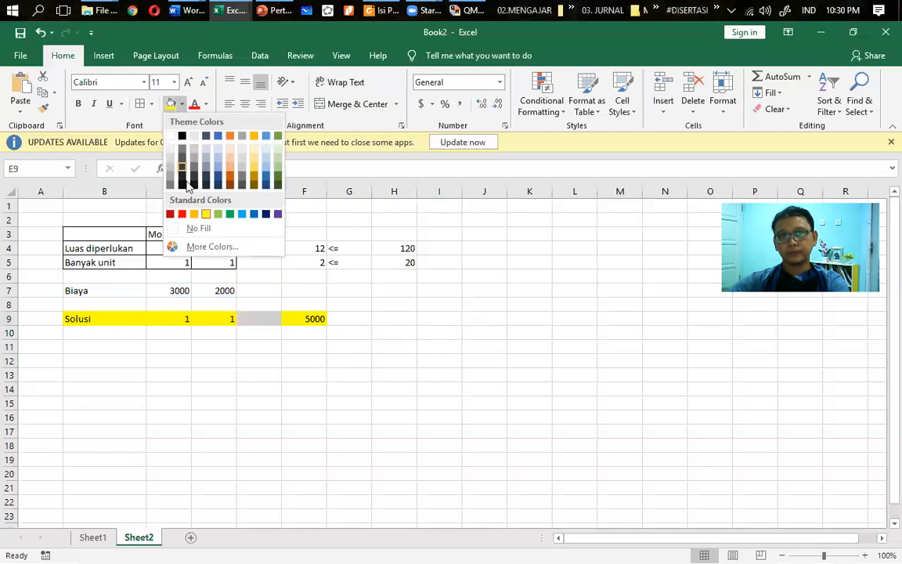
{"action": "left_click", "coordinate": [196, 228]}
{"action": "left_click", "coordinate": [304, 318]}
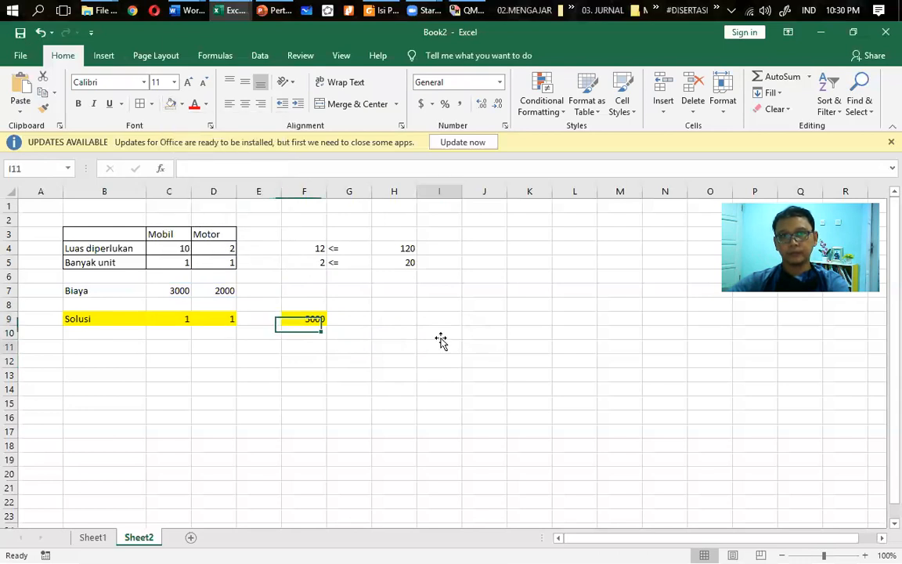
Set up Solver to maximize the total fee in F9 by changing the solution cells C9:D9.
{"action": "left_click", "coordinate": [168, 321]}
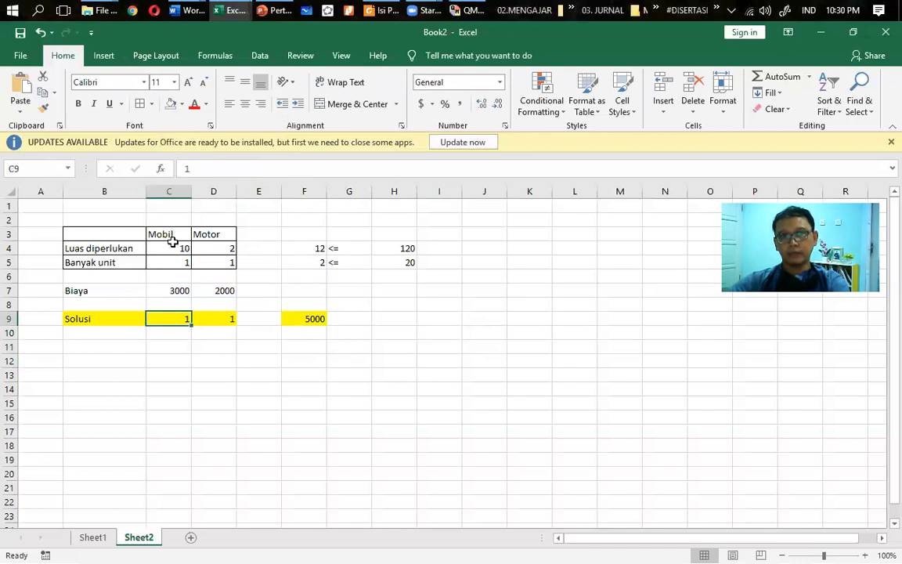
{"action": "left_click", "coordinate": [225, 317]}
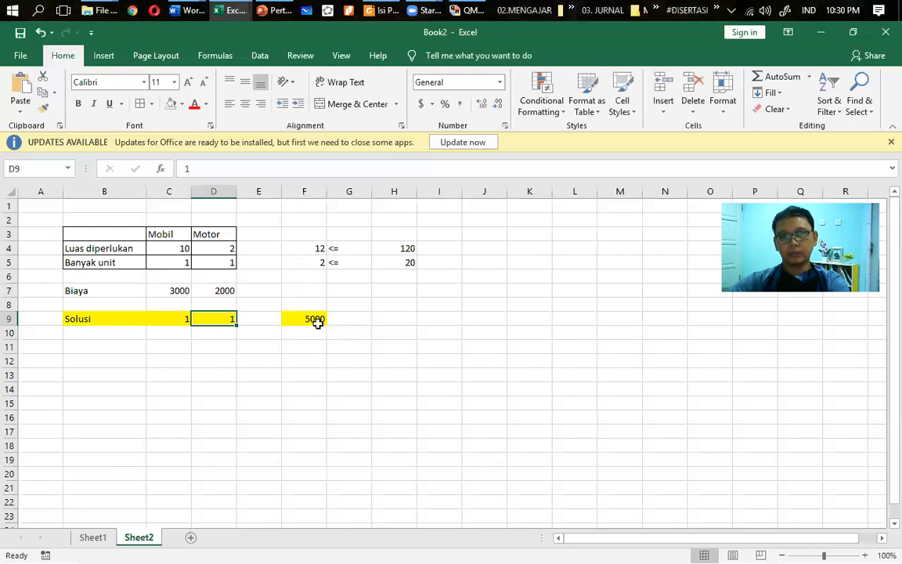
{"action": "left_click", "coordinate": [317, 322]}
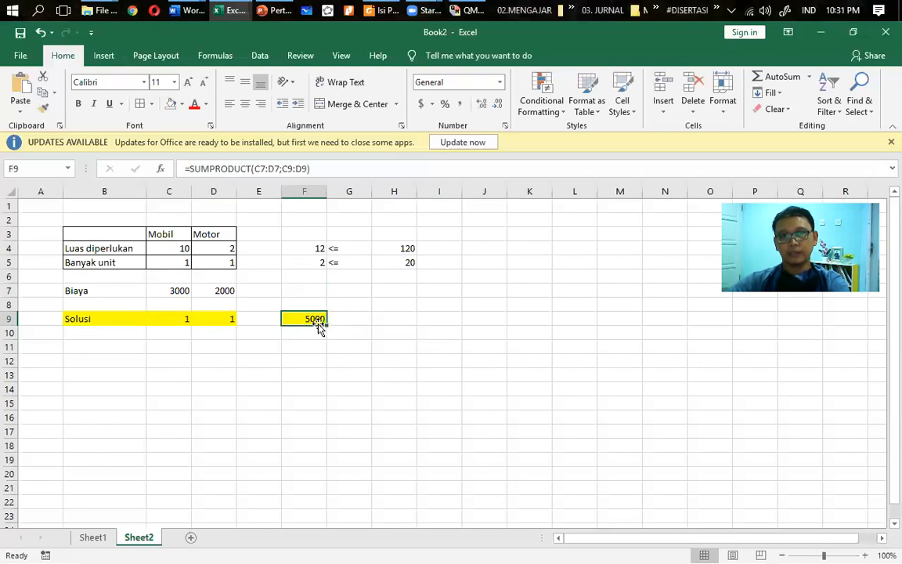
{"action": "left_click", "coordinate": [312, 348]}
{"action": "left_click", "coordinate": [302, 320]}
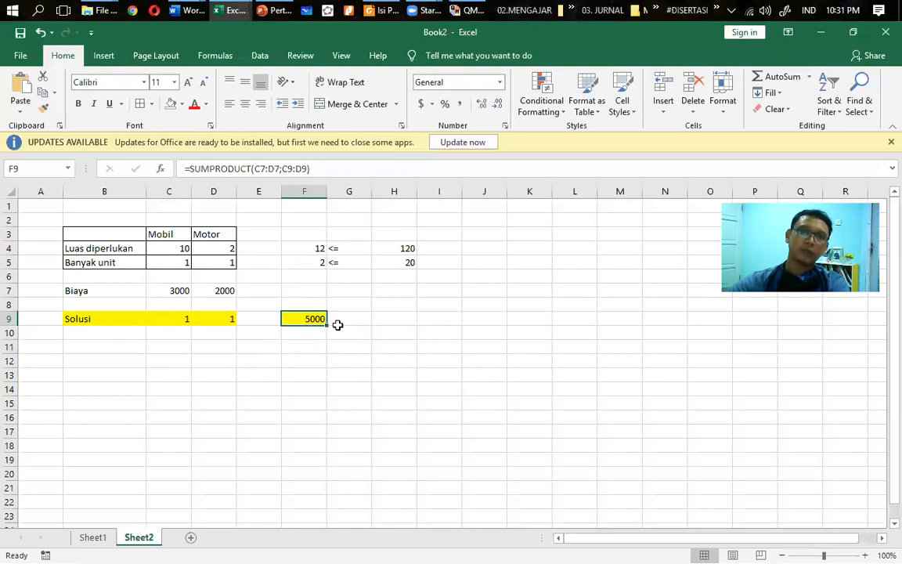
{"action": "left_click", "coordinate": [258, 58]}
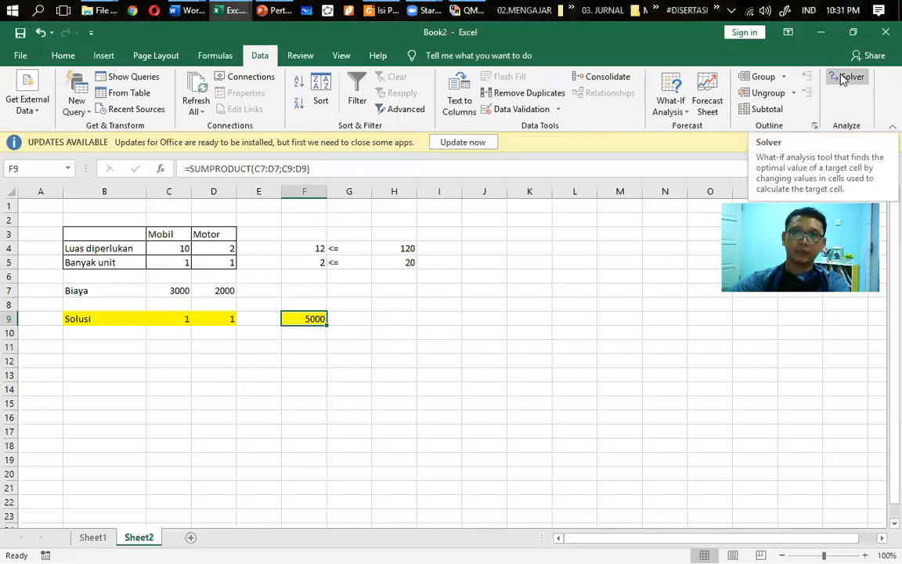
{"action": "left_click", "coordinate": [841, 79]}
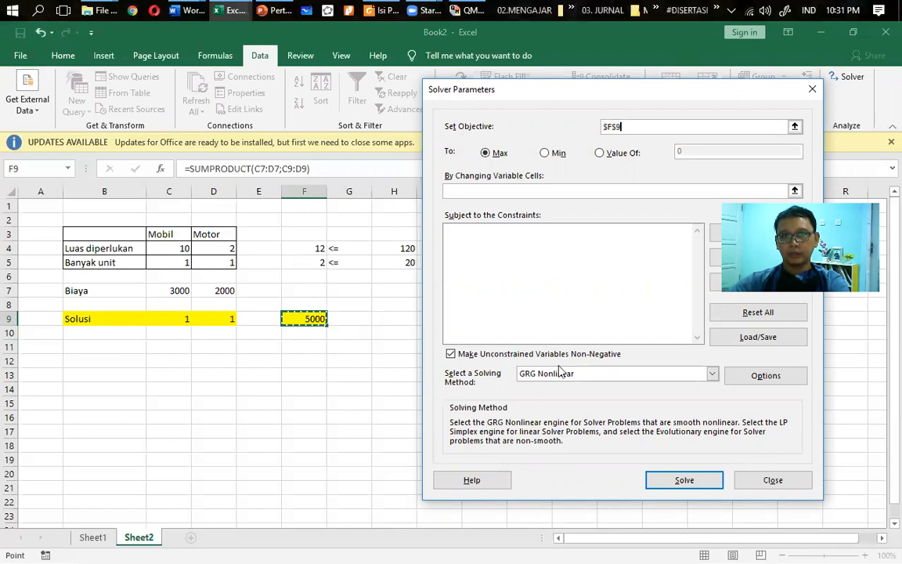
{"action": "left_click", "coordinate": [489, 155]}
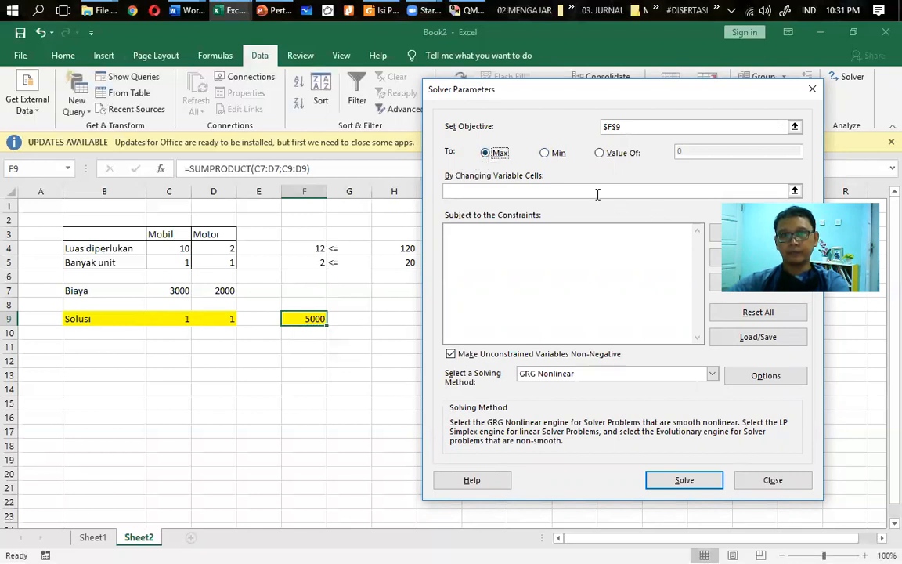
{"action": "left_click", "coordinate": [522, 188]}
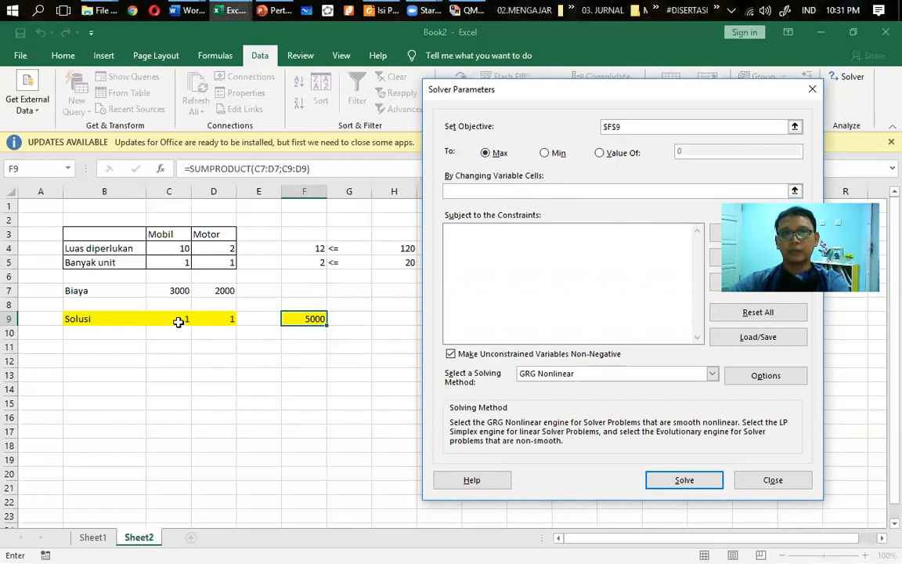
{"action": "left_click_drag", "start_coordinate": [168, 321], "coordinate": [227, 318]}
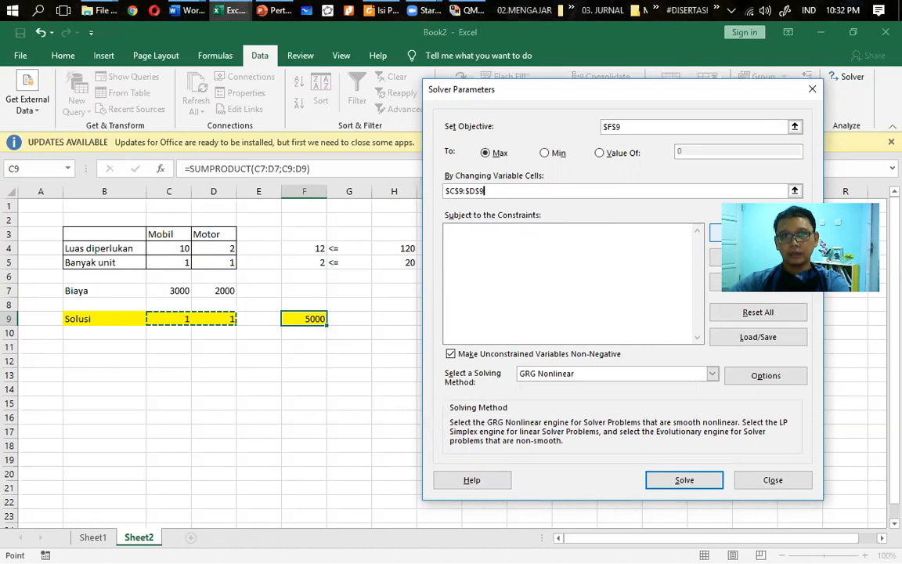
Try to add the Solver constraint $H$4:$H$5 <= $H$4:$H$5.
{"action": "left_click", "coordinate": [758, 232]}
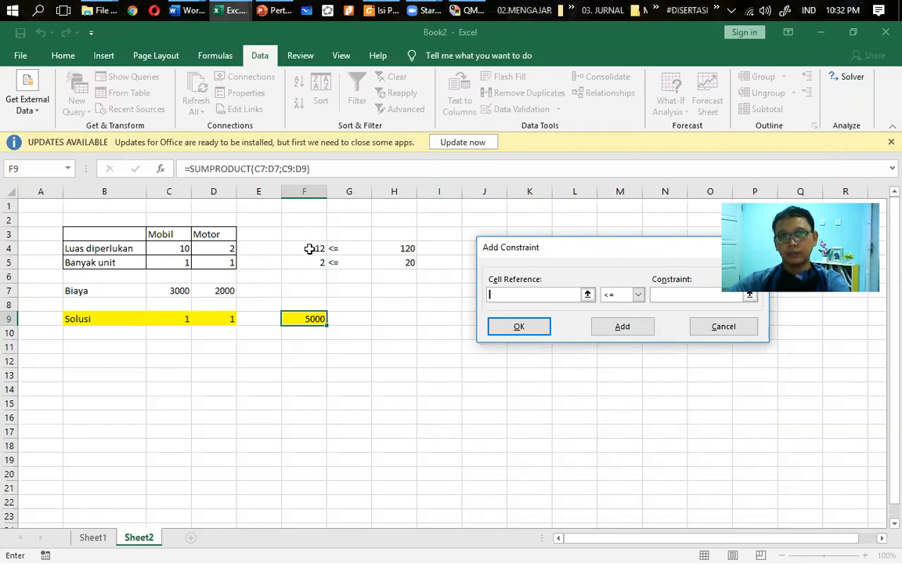
{"action": "left_click_drag", "start_coordinate": [310, 248], "coordinate": [310, 263]}
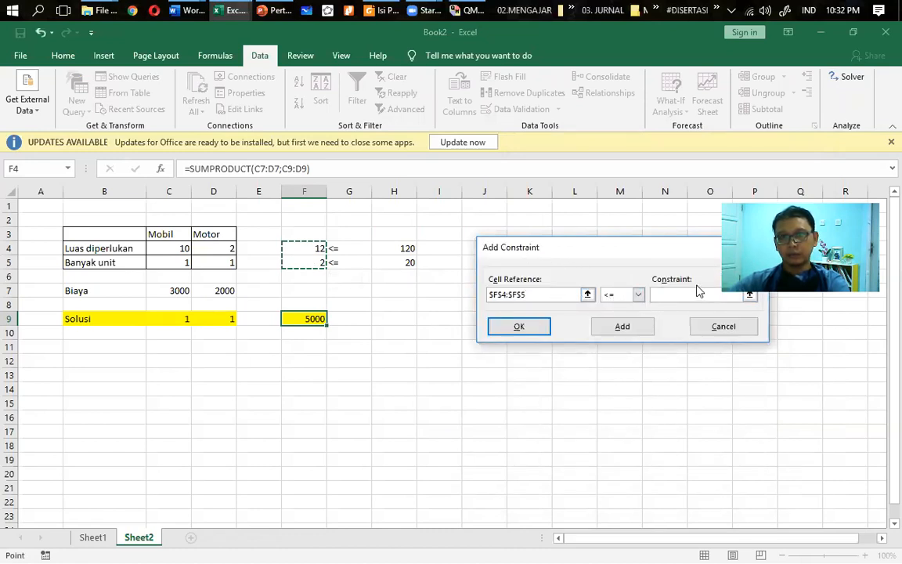
{"action": "mouse_move", "coordinate": [395, 250]}
{"action": "left_mouse_down"}
{"action": "mouse_move", "coordinate": [399, 266]}
{"action": "mouse_move", "coordinate": [407, 263]}
{"action": "left_mouse_up"}
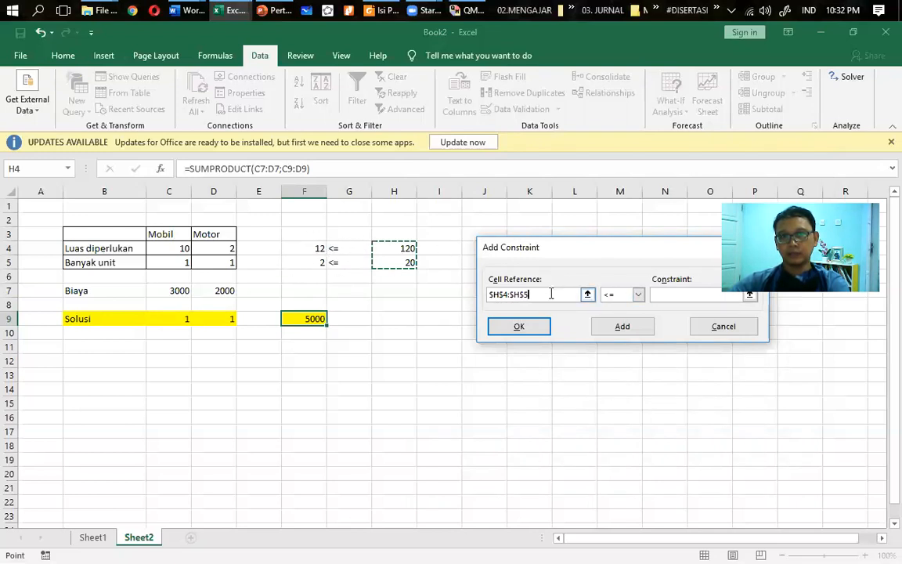
{"action": "left_click", "coordinate": [638, 294]}
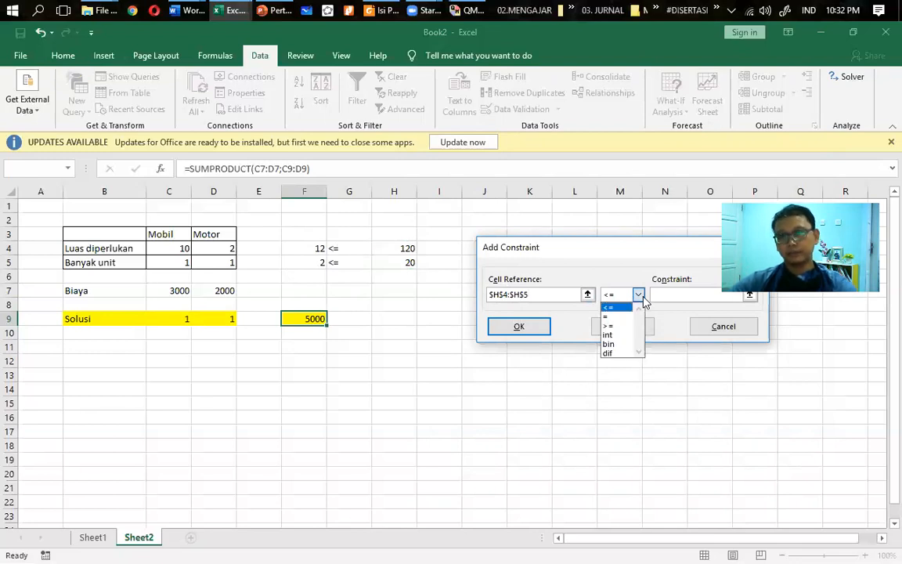
{"action": "left_click", "coordinate": [640, 296]}
{"action": "left_click", "coordinate": [673, 294]}
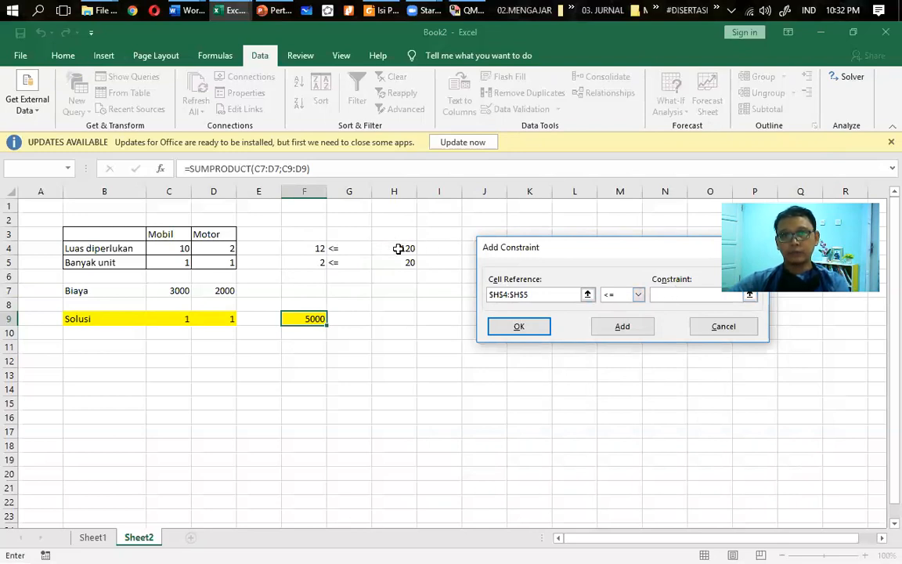
{"action": "left_click_drag", "start_coordinate": [396, 248], "coordinate": [399, 262]}
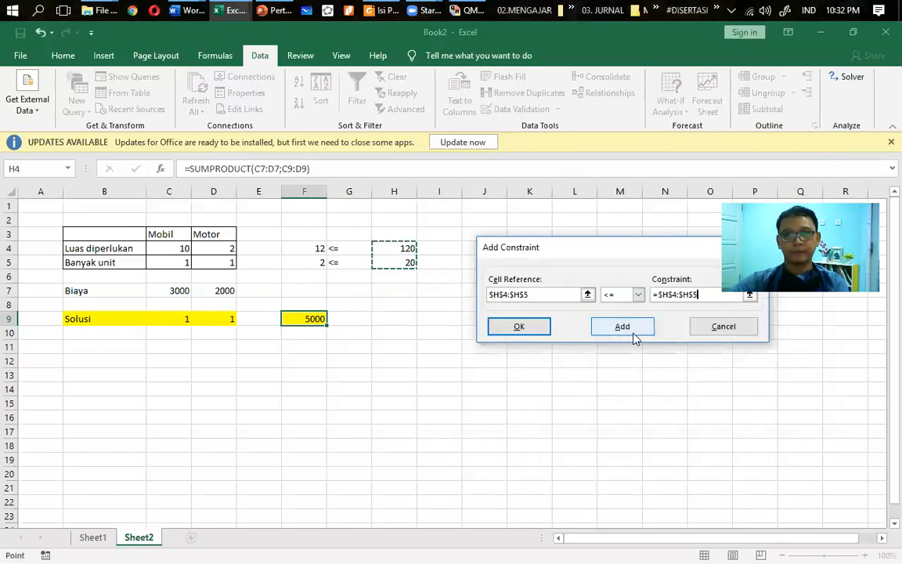
{"action": "left_click", "coordinate": [529, 327]}
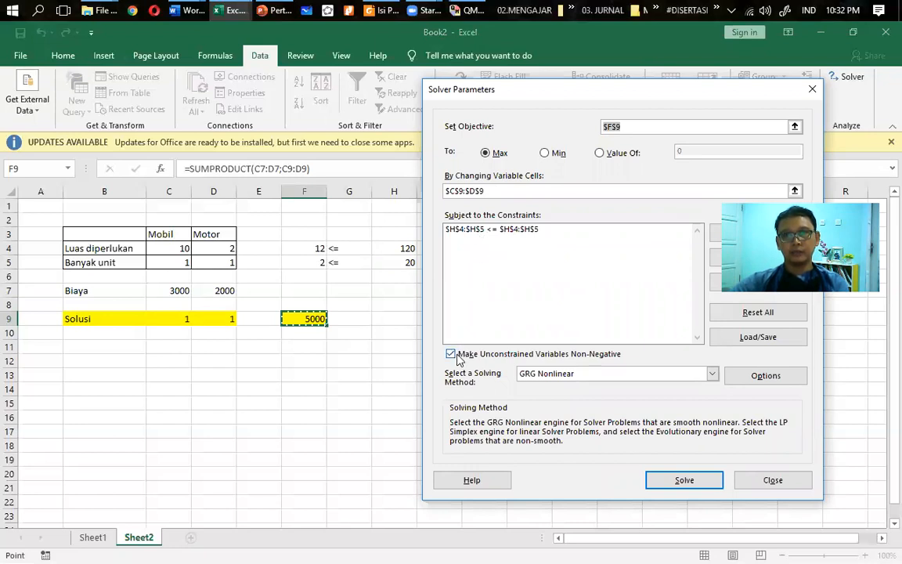
Set the solving method to Simplex LP and run Solver with the current constraint.
{"action": "left_click", "coordinate": [570, 373]}
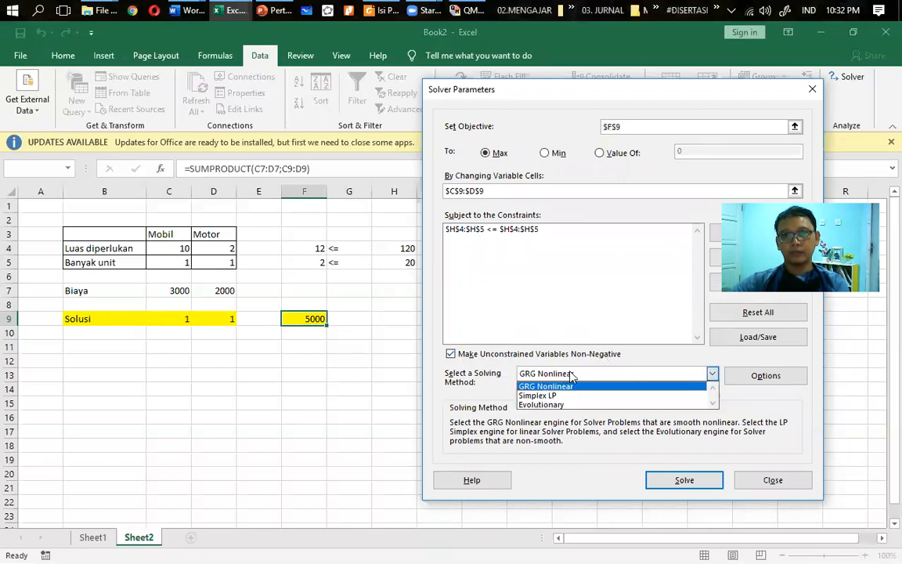
{"action": "left_click", "coordinate": [546, 396]}
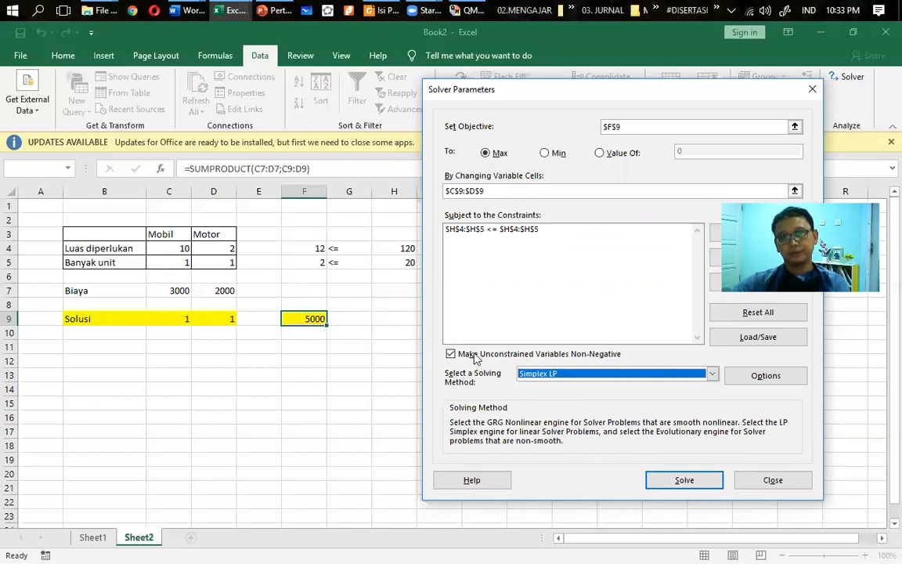
{"action": "left_click", "coordinate": [678, 481]}
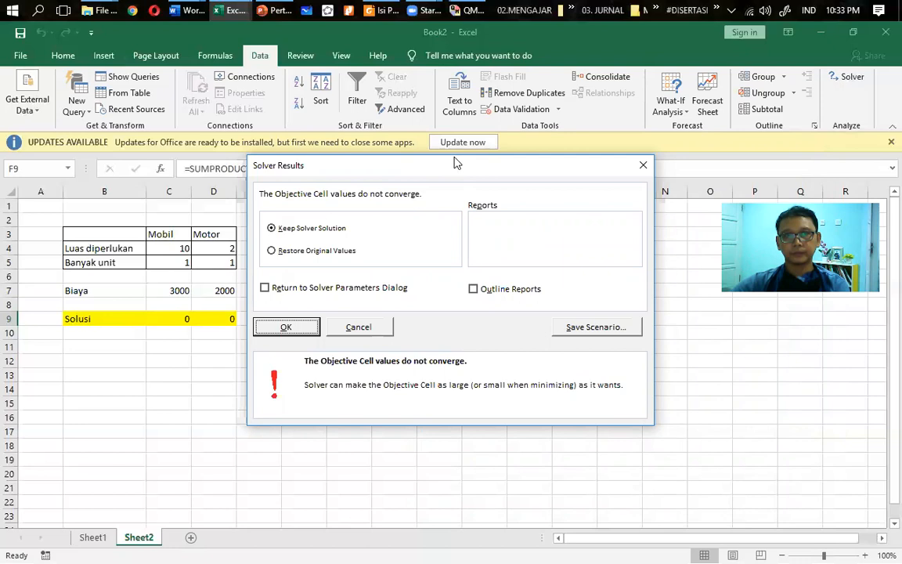
{"action": "left_click_drag", "start_coordinate": [457, 162], "coordinate": [647, 174]}
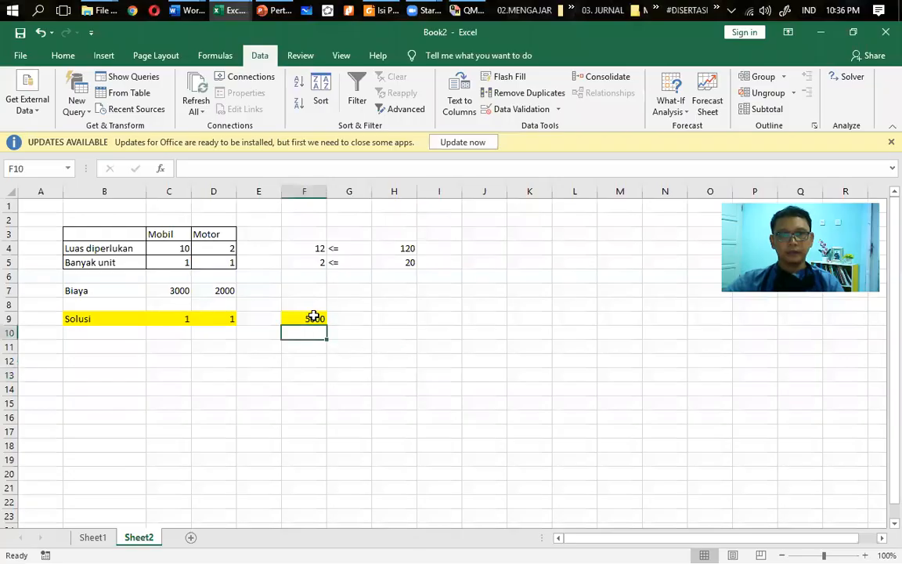
Reopen the Solver setup for F9 and define its constraint as $F$4:$F$5 <= $H$4:$H$5.
{"action": "left_click", "coordinate": [313, 316]}
{"action": "left_click", "coordinate": [851, 77]}
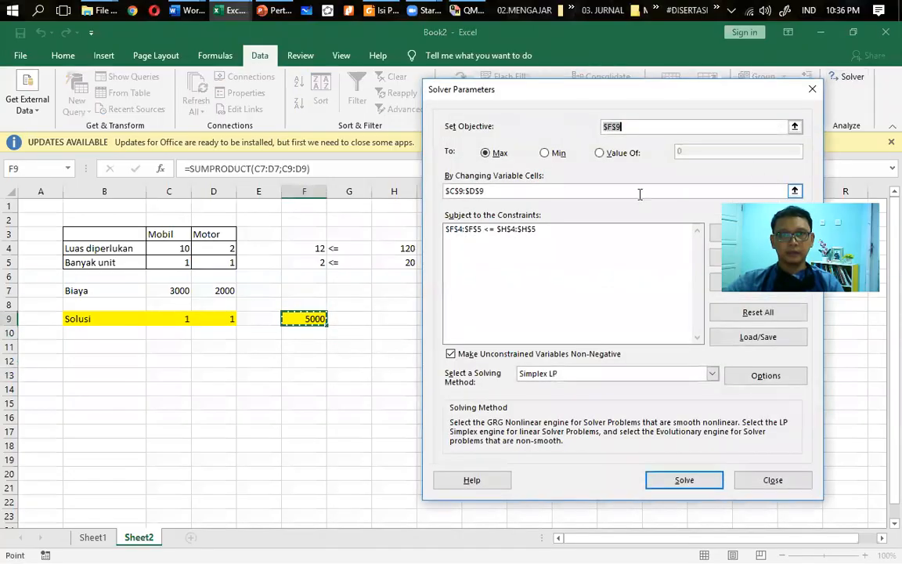
{"action": "left_click", "coordinate": [562, 228]}
{"action": "left_click", "coordinate": [751, 257]}
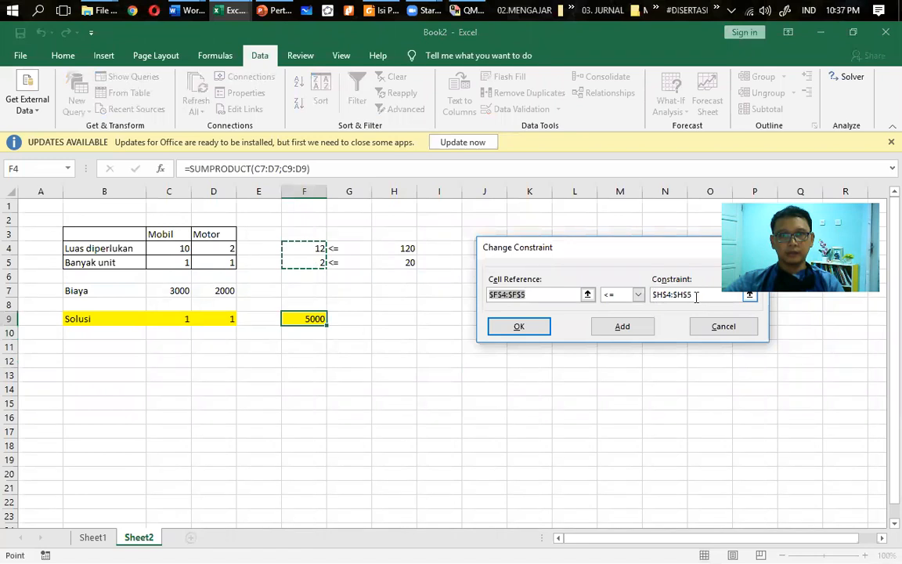
{"action": "left_click_drag", "start_coordinate": [398, 247], "coordinate": [400, 263]}
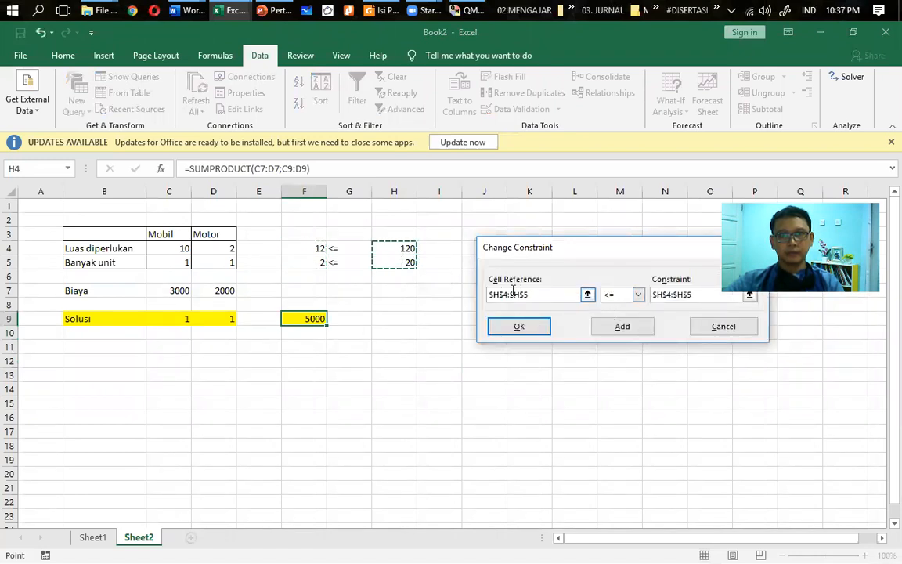
{"action": "left_click_drag", "start_coordinate": [313, 250], "coordinate": [311, 263]}
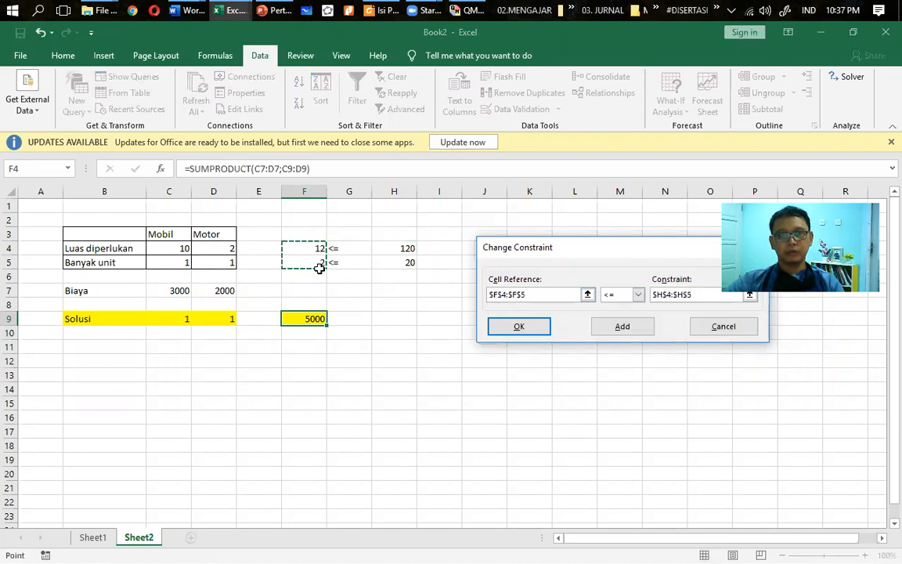
{"action": "left_click", "coordinate": [719, 295]}
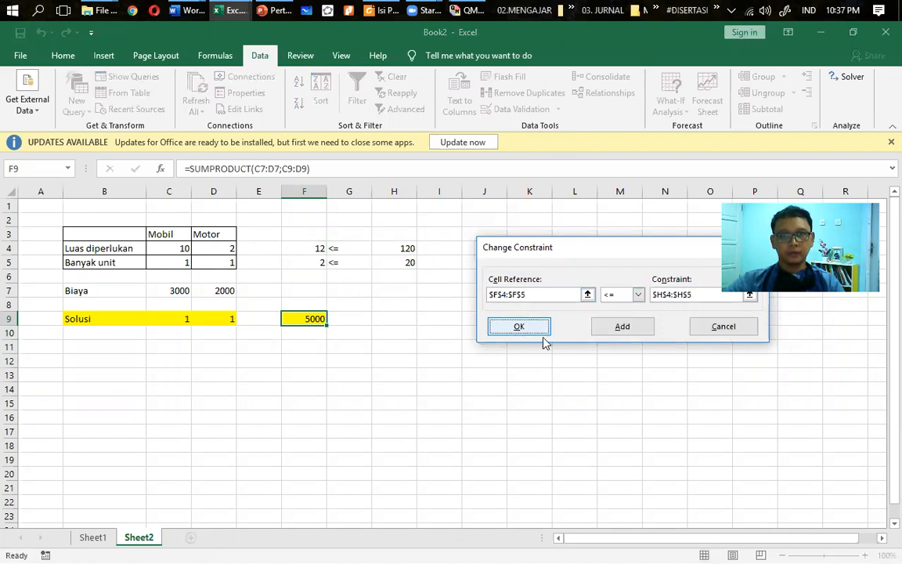
{"action": "left_click", "coordinate": [517, 326]}
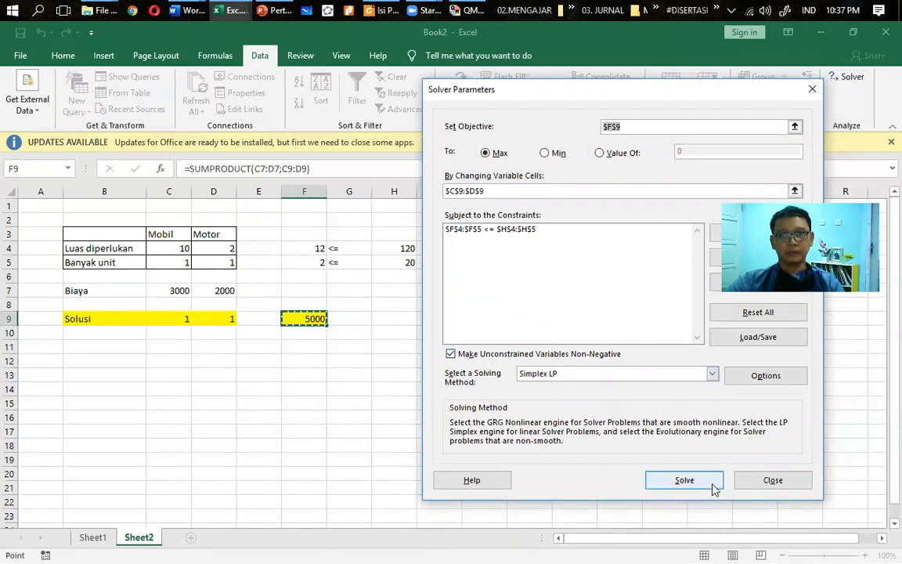
Solve the model and keep the Solver solution with Outline Reports enabled.
{"action": "left_click", "coordinate": [684, 480]}
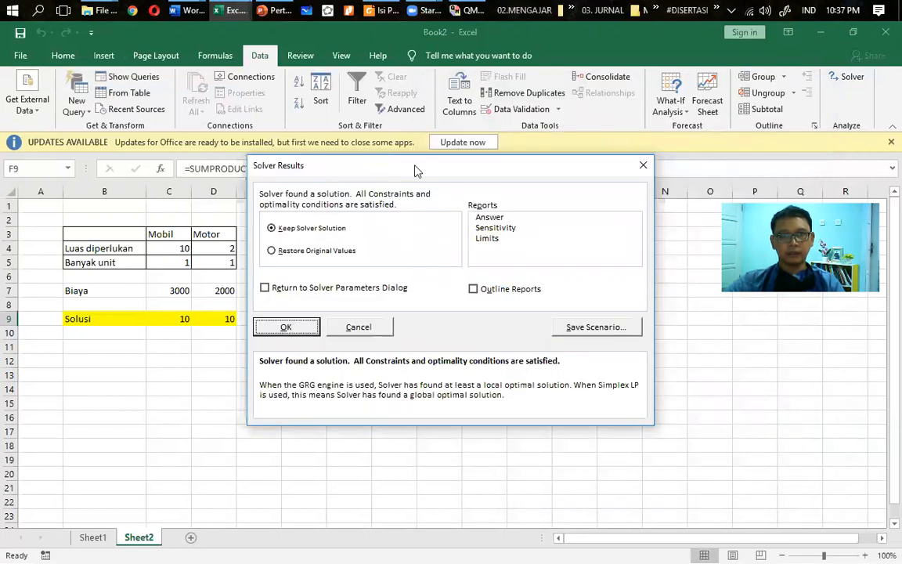
{"action": "left_click_drag", "start_coordinate": [416, 170], "coordinate": [390, 149]}
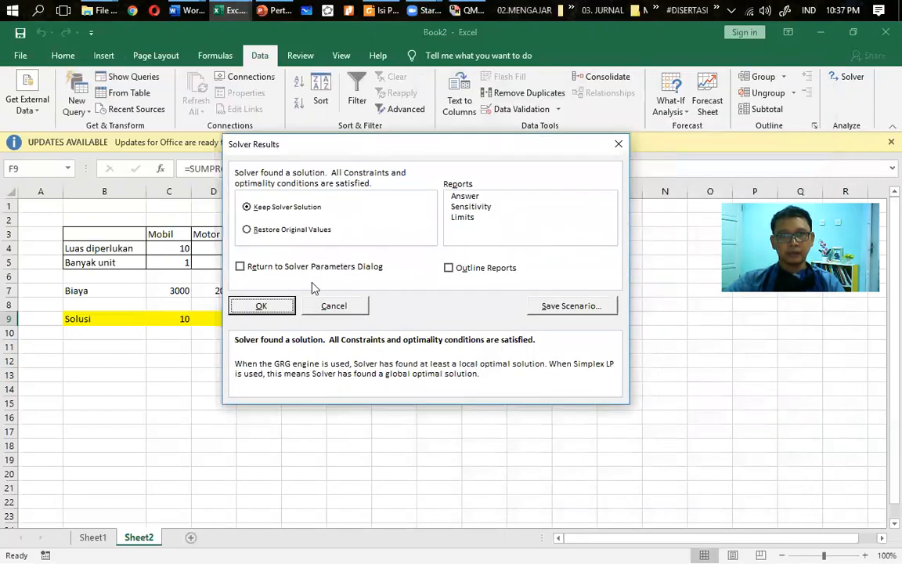
{"action": "left_click", "coordinate": [486, 269]}
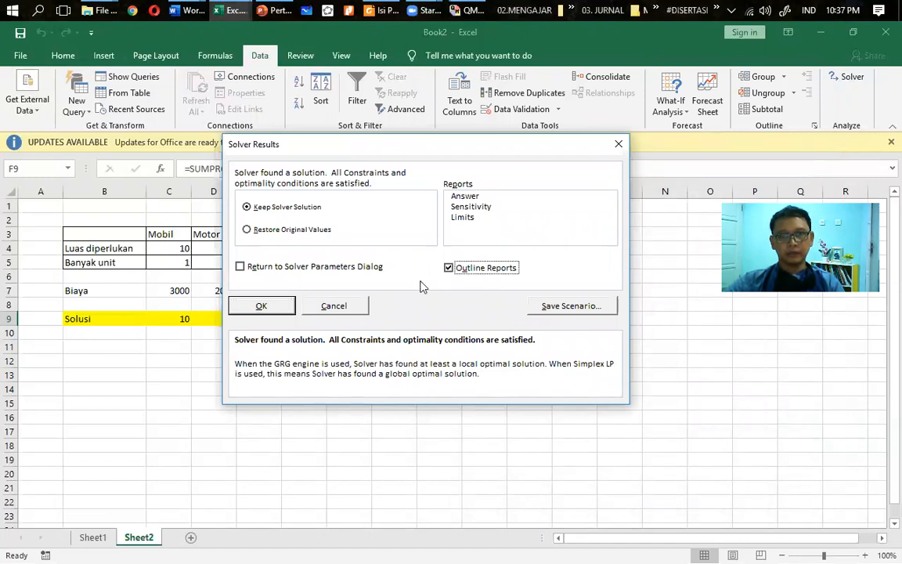
{"action": "left_click", "coordinate": [261, 307]}
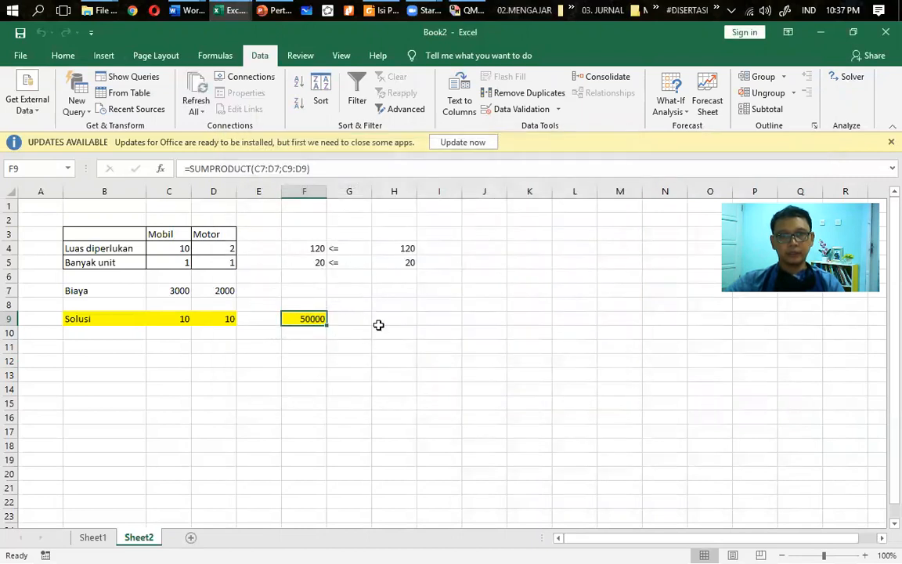
Review the Solusi row, checking the Mobil and Motor quantities in C9:D9 and the total fee in F9.
{"action": "left_click", "coordinate": [298, 362]}
{"action": "left_click_drag", "start_coordinate": [115, 319], "coordinate": [309, 318]}
{"action": "left_click", "coordinate": [350, 374]}
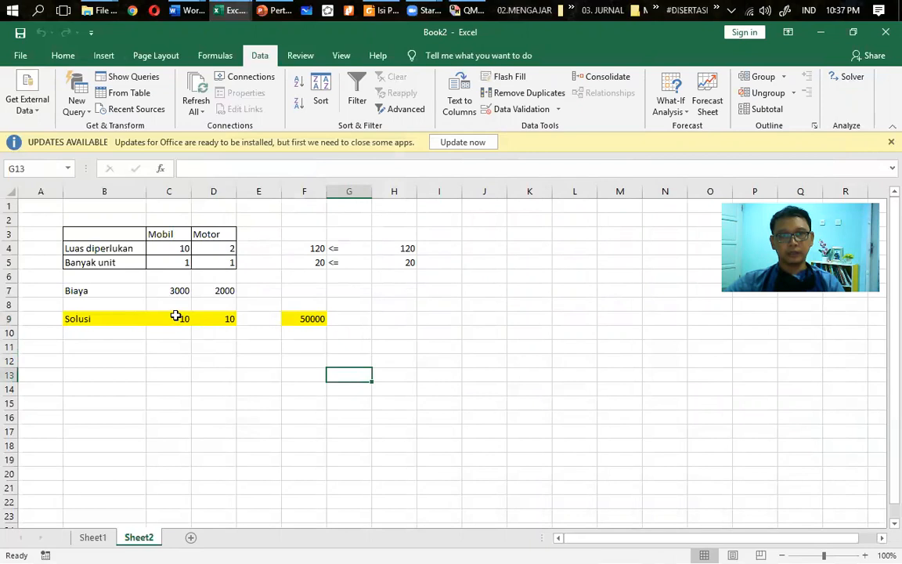
{"action": "left_click", "coordinate": [176, 315]}
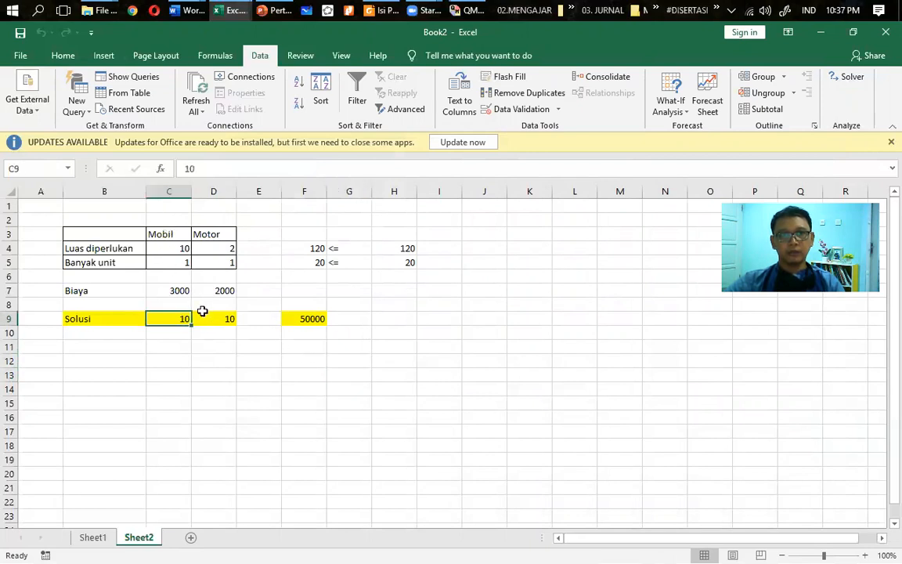
{"action": "left_click", "coordinate": [227, 317]}
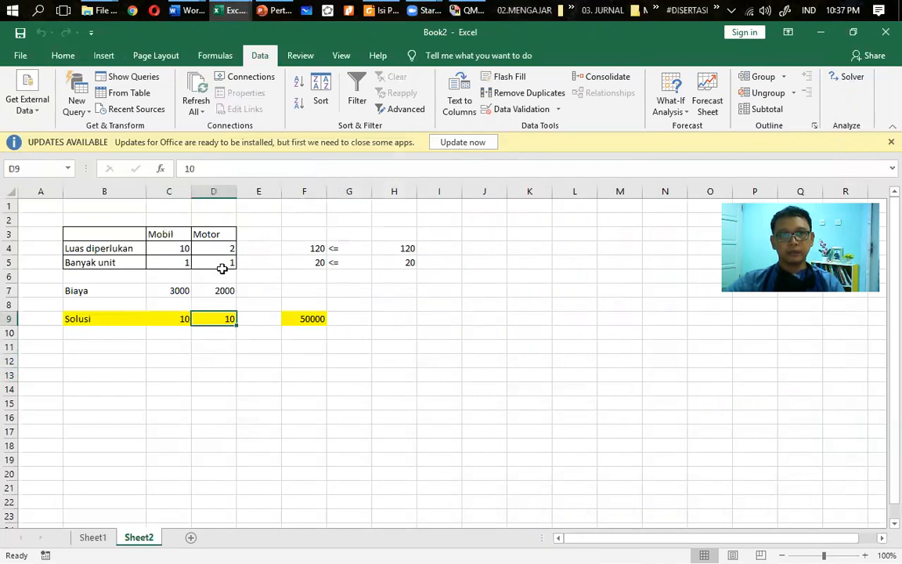
{"action": "left_click", "coordinate": [313, 316]}
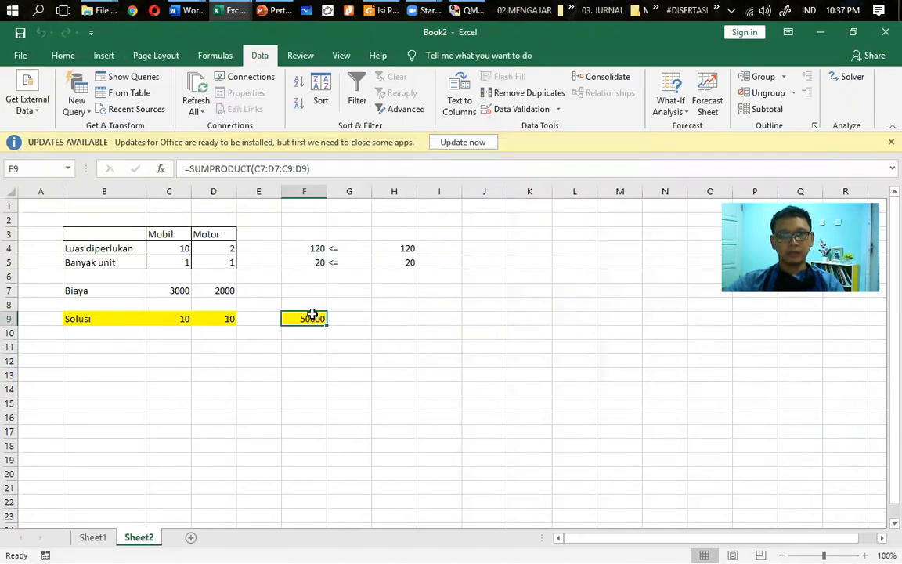